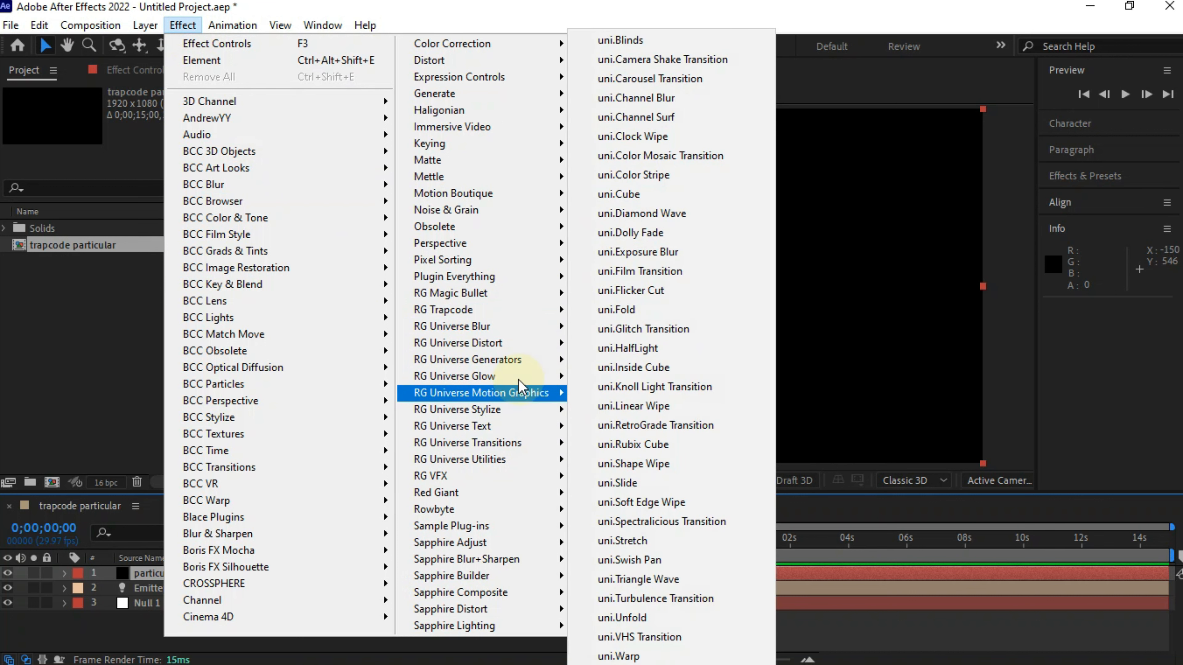
# Apply the RG Trapcode Particular effect to the particular layer and set the emitter's Particles/sec to 5000.
pyautogui.moveTo(512, 311)
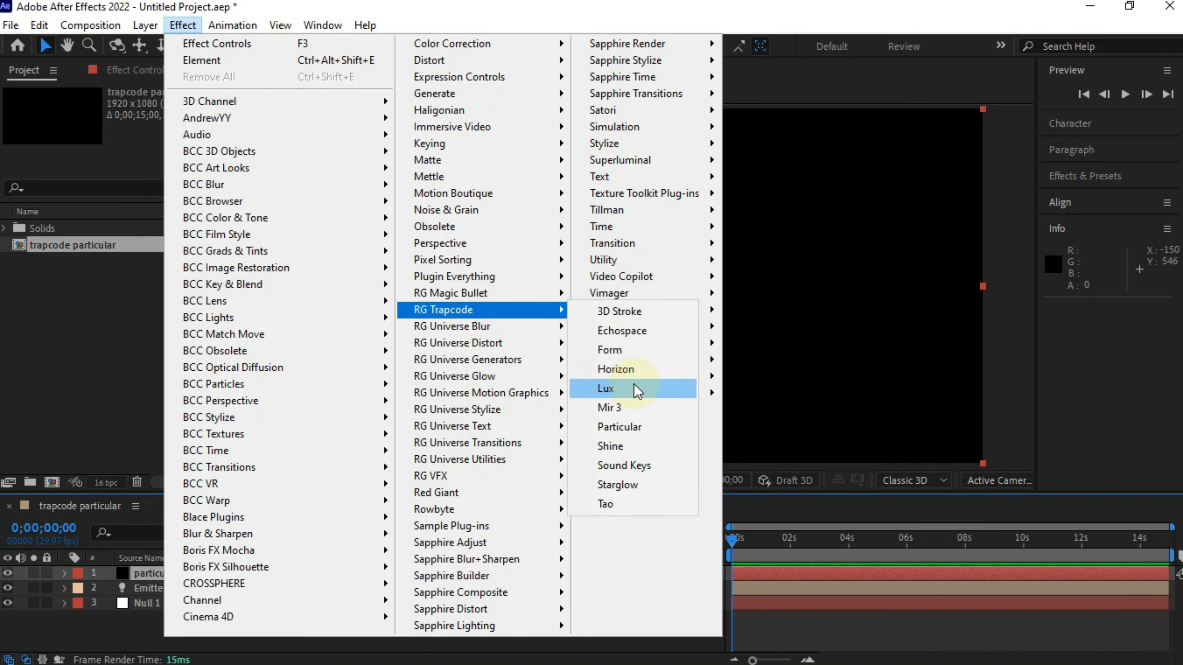
pyautogui.click(656, 432)
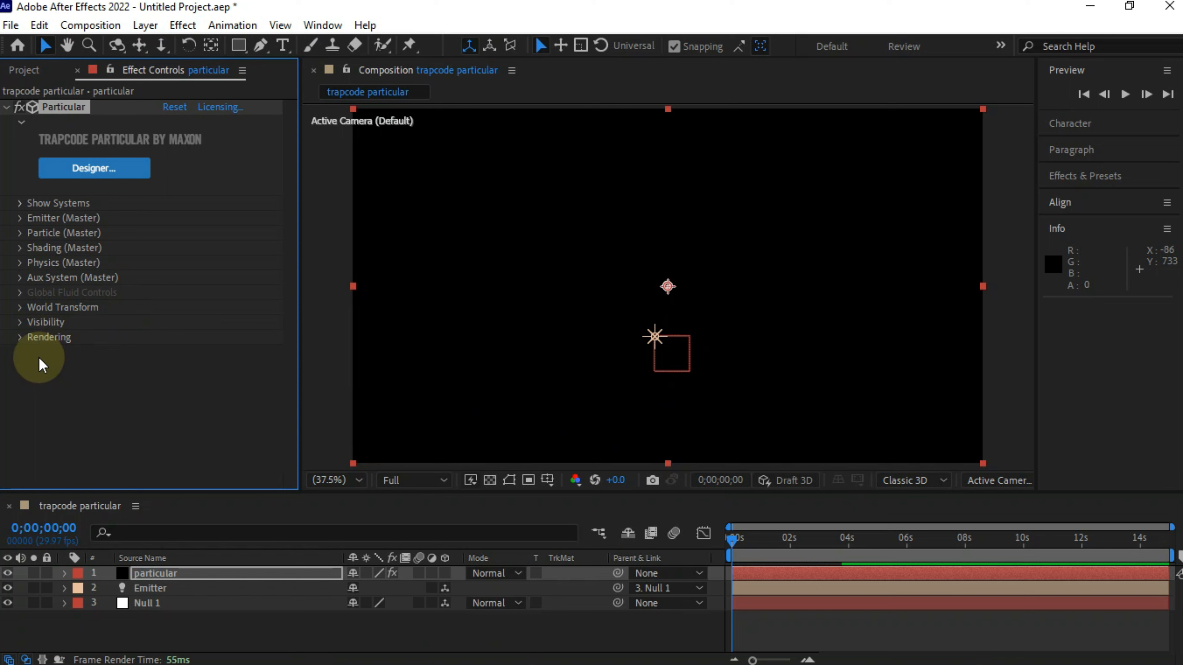
pyautogui.click(21, 218)
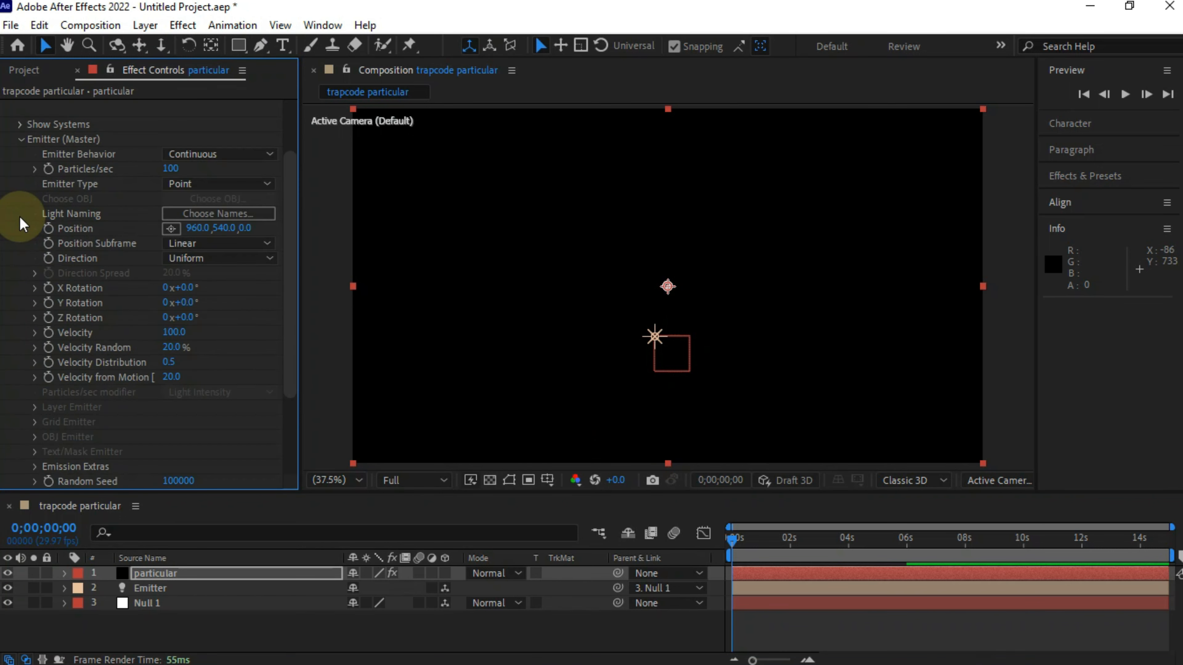
pyautogui.click(181, 169)
pyautogui.write('5000')
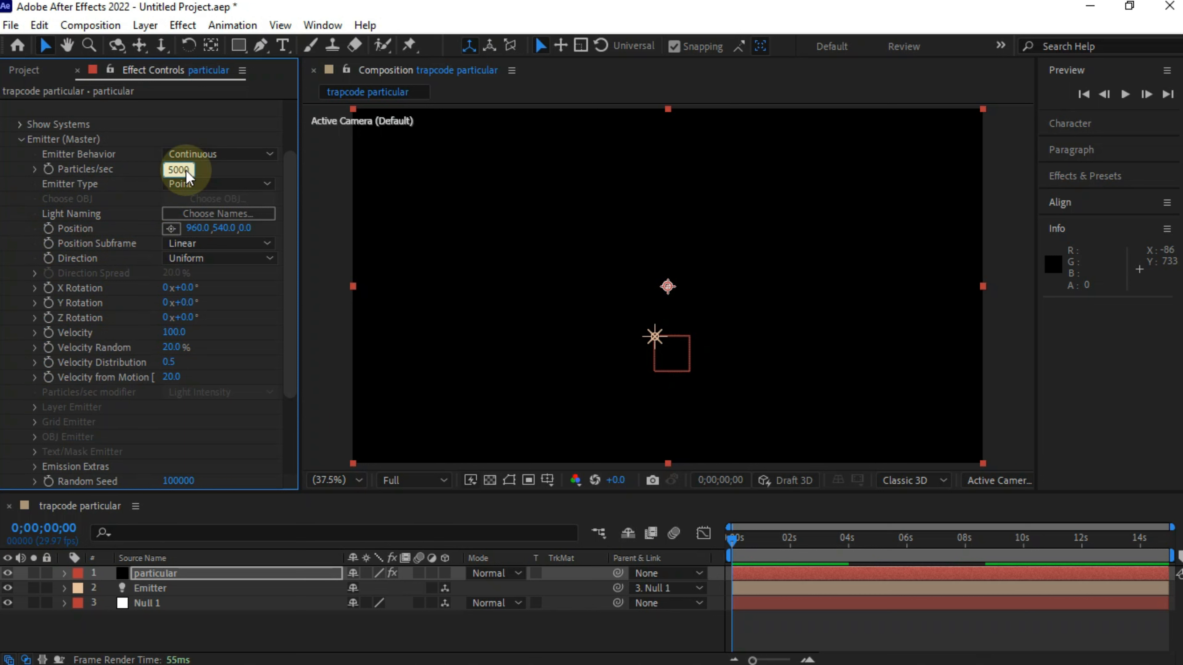
pyautogui.press('Return')
# At 0;00;02;22, set the emitter's Position Subframe to 10x Smooth and its Emitter Type to Light(s).
pyautogui.click(787, 547)
pyautogui.moveTo(787, 552); pyautogui.dragTo(813, 545)
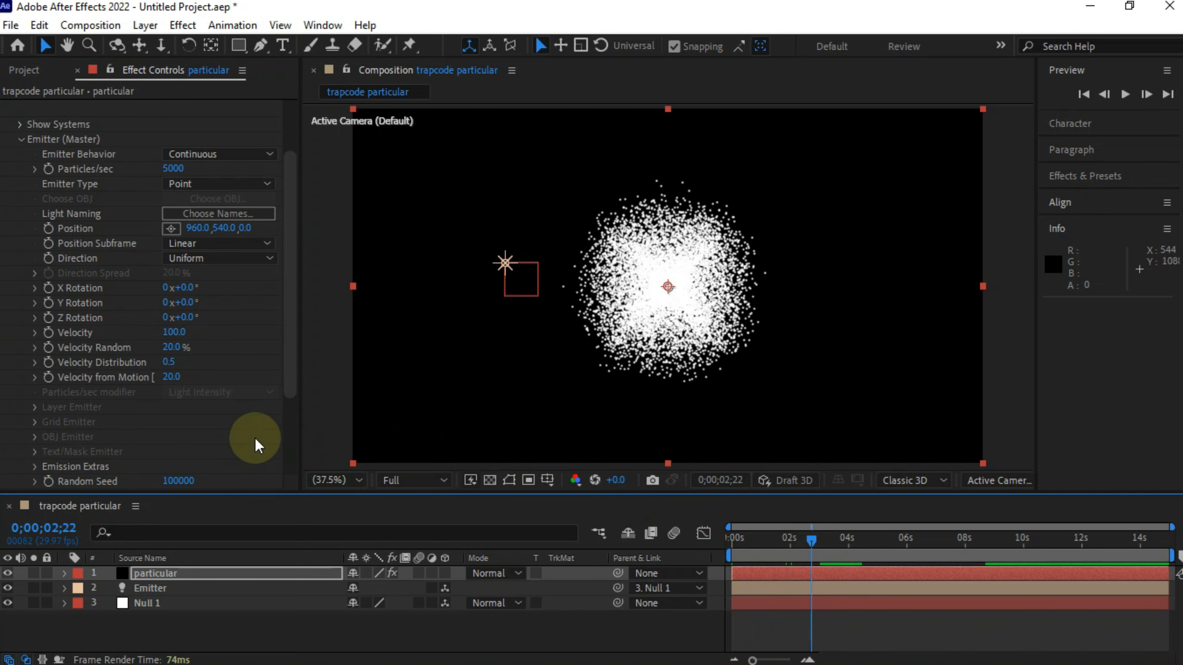
pyautogui.click(218, 244)
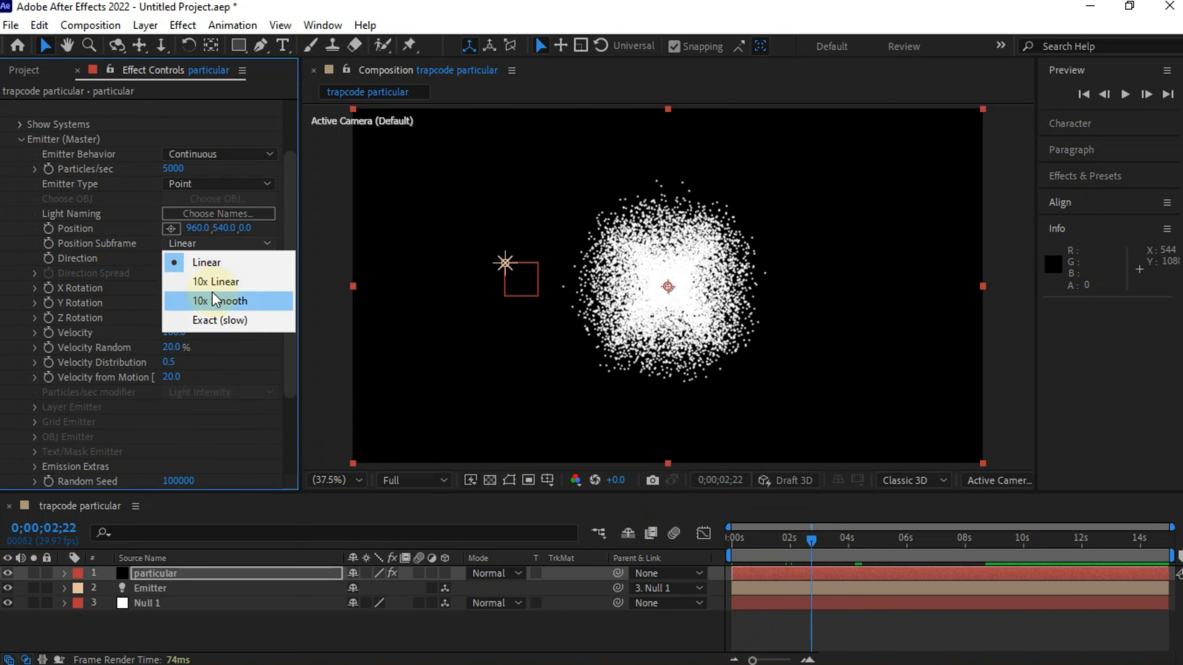
pyautogui.click(213, 302)
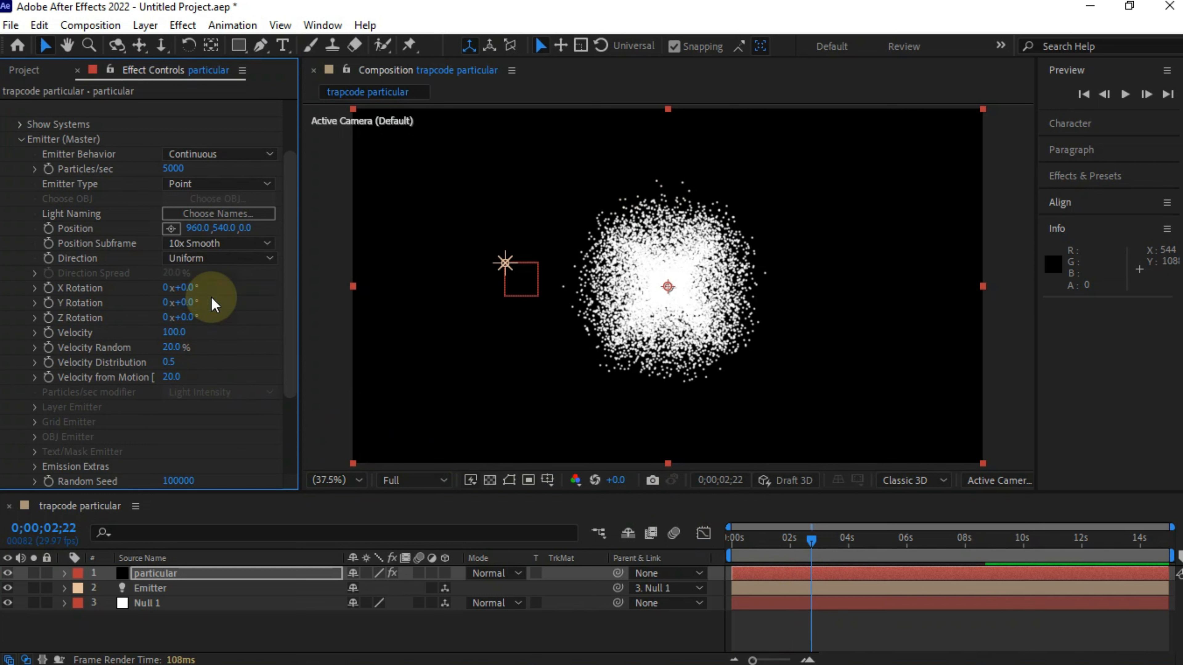
pyautogui.click(193, 186)
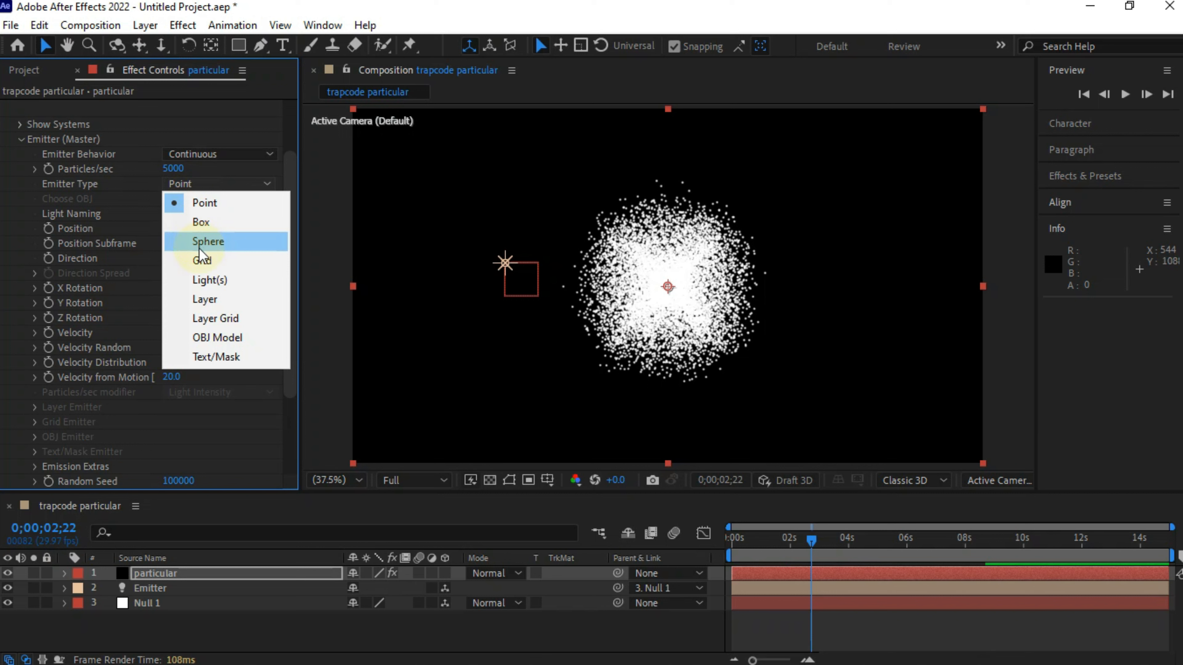
pyautogui.click(205, 278)
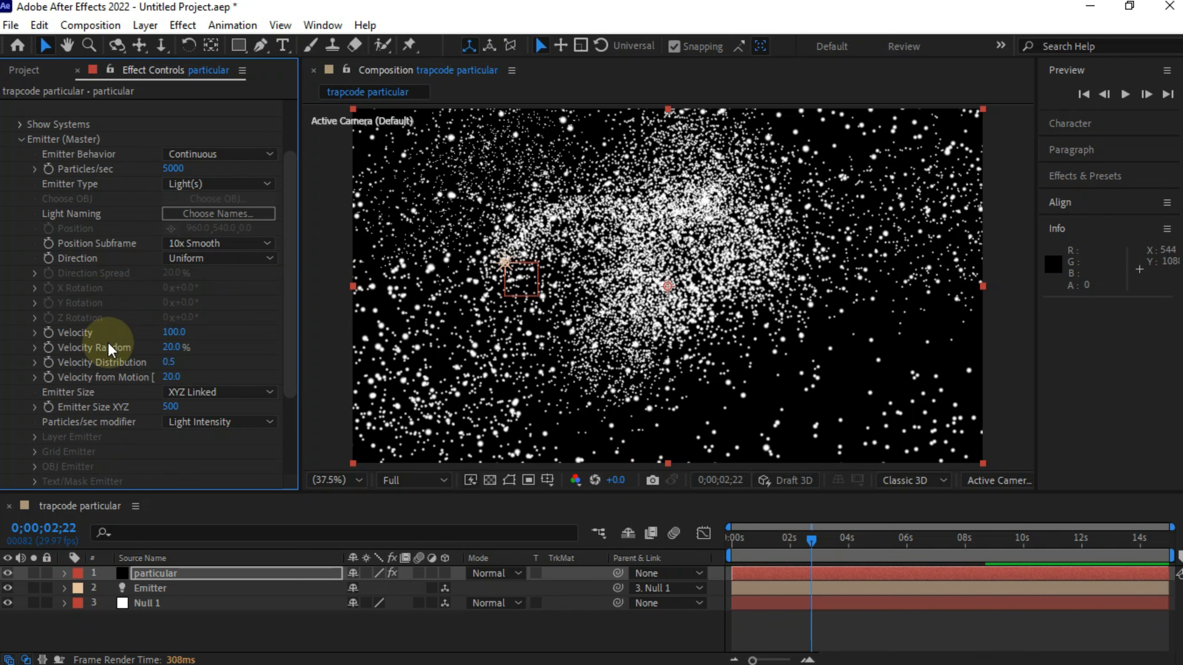
# Set the emitter's Velocity to 150 and its Emitter Size XYZ to 0.
pyautogui.click(175, 333)
pyautogui.write('150')
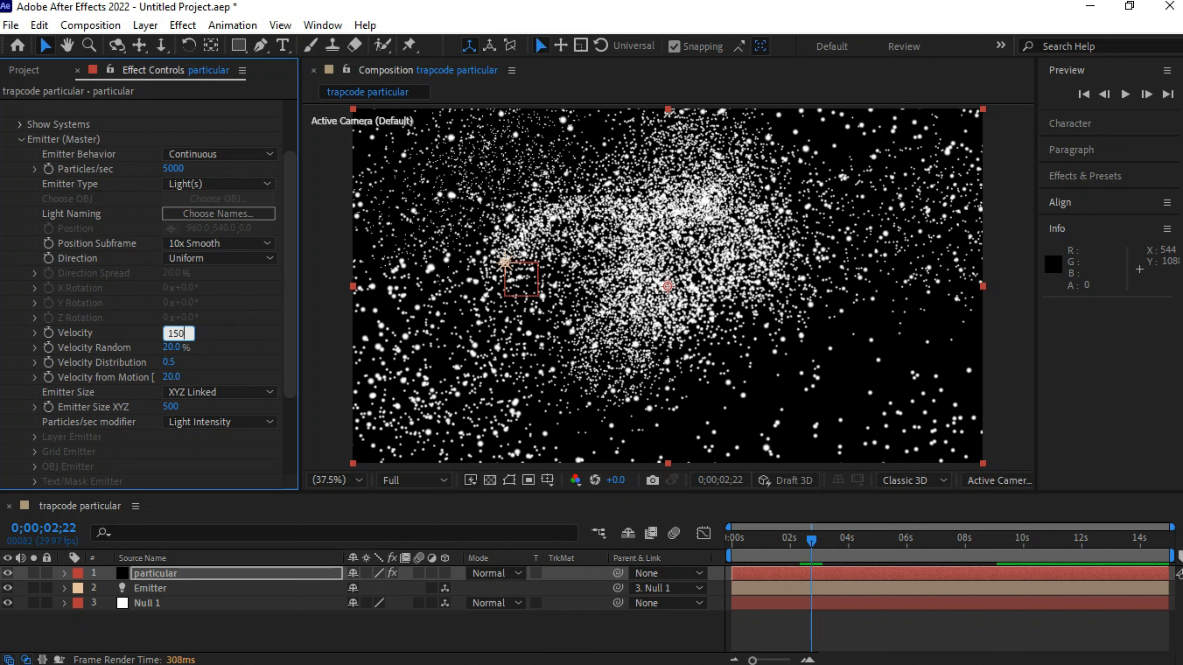
pyautogui.click(266, 346)
pyautogui.click(170, 406)
pyautogui.write('0')
pyautogui.click(138, 424)
# In the master particle settings, set Life to 1.5 seconds and Life Random to 75%.
pyautogui.scroll(-3, 50, 372)
pyautogui.click(20, 409)
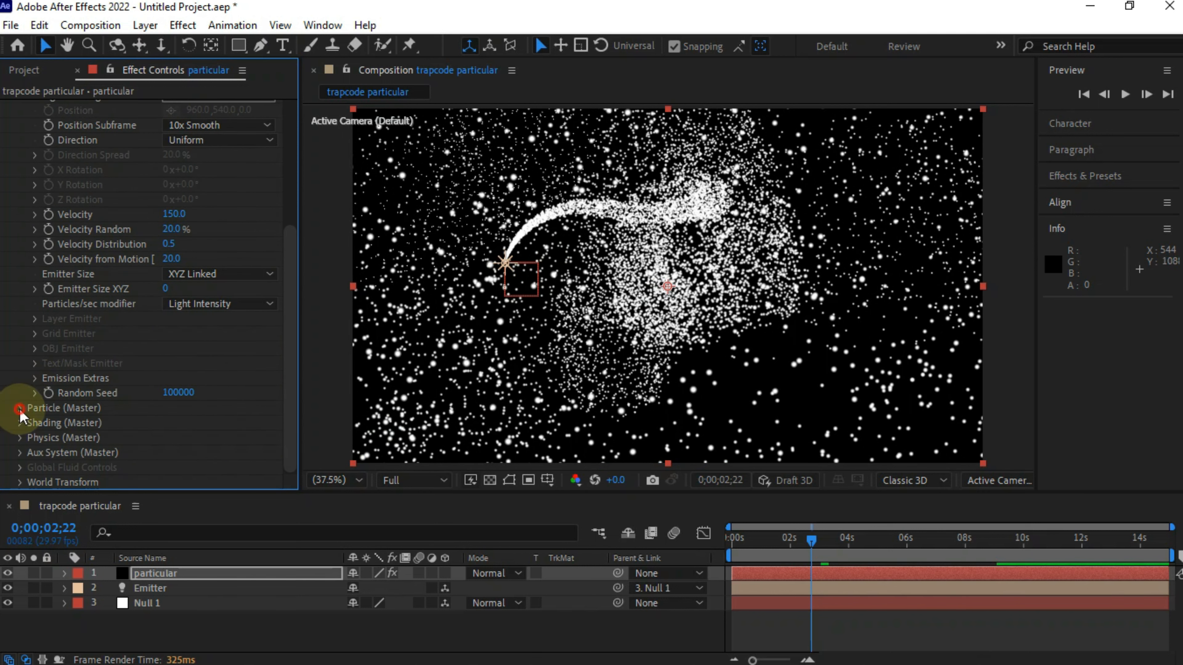
pyautogui.scroll(-5, 185, 369)
pyautogui.click(162, 157)
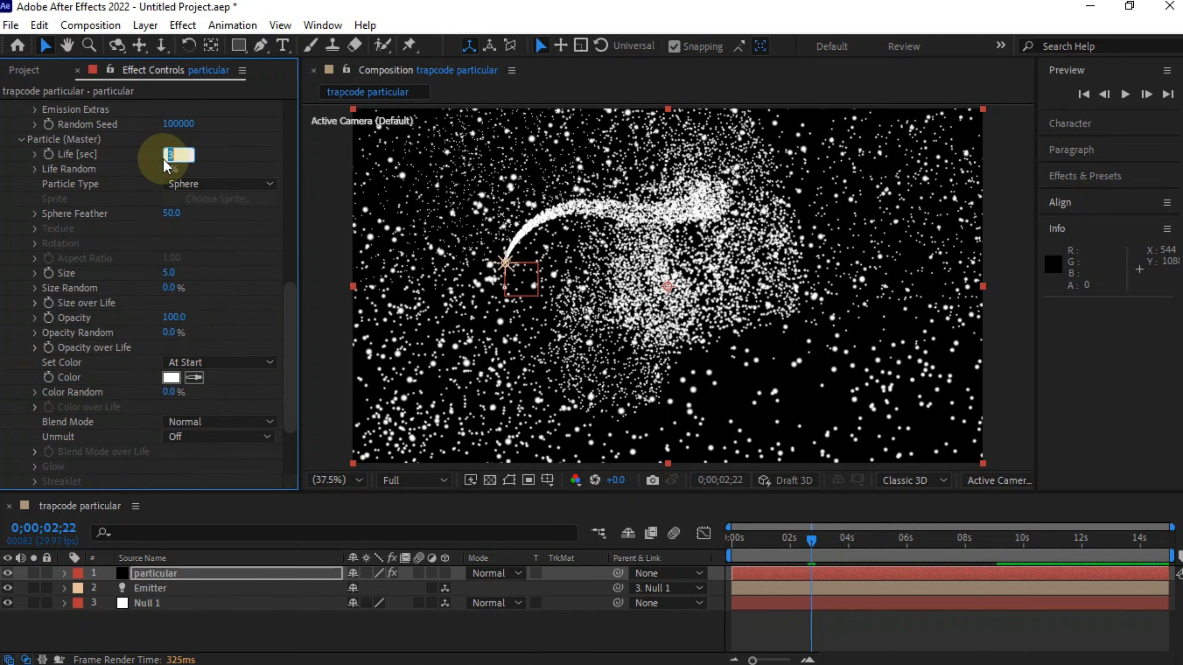
pyautogui.write('1.5')
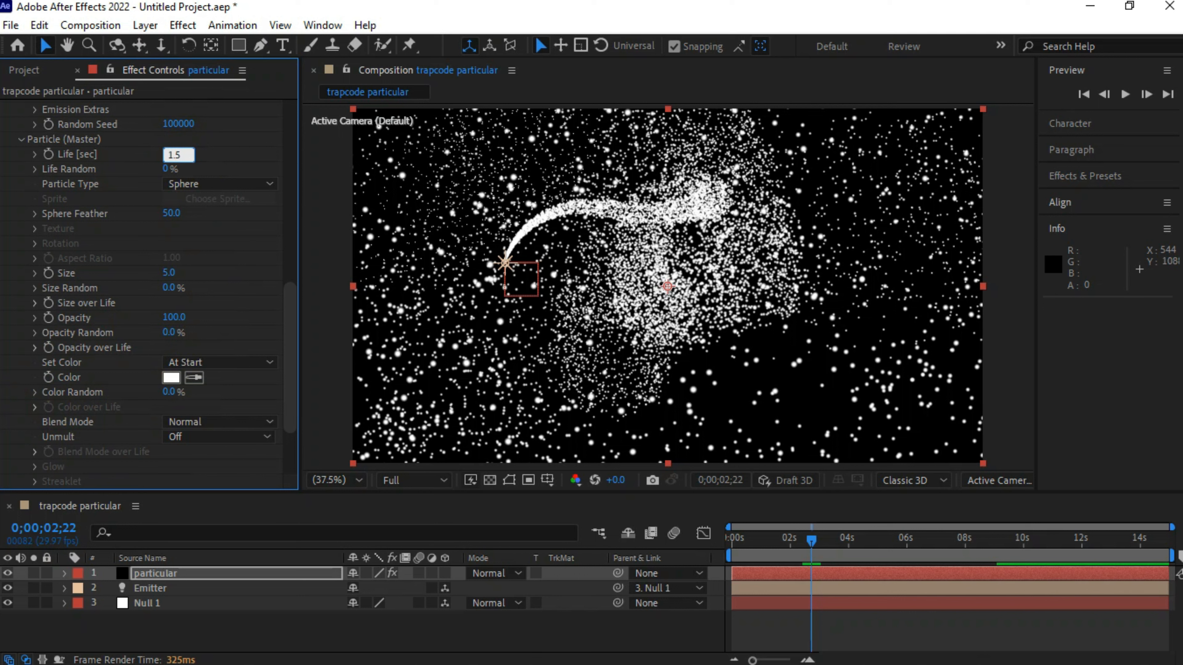
pyautogui.click(163, 159)
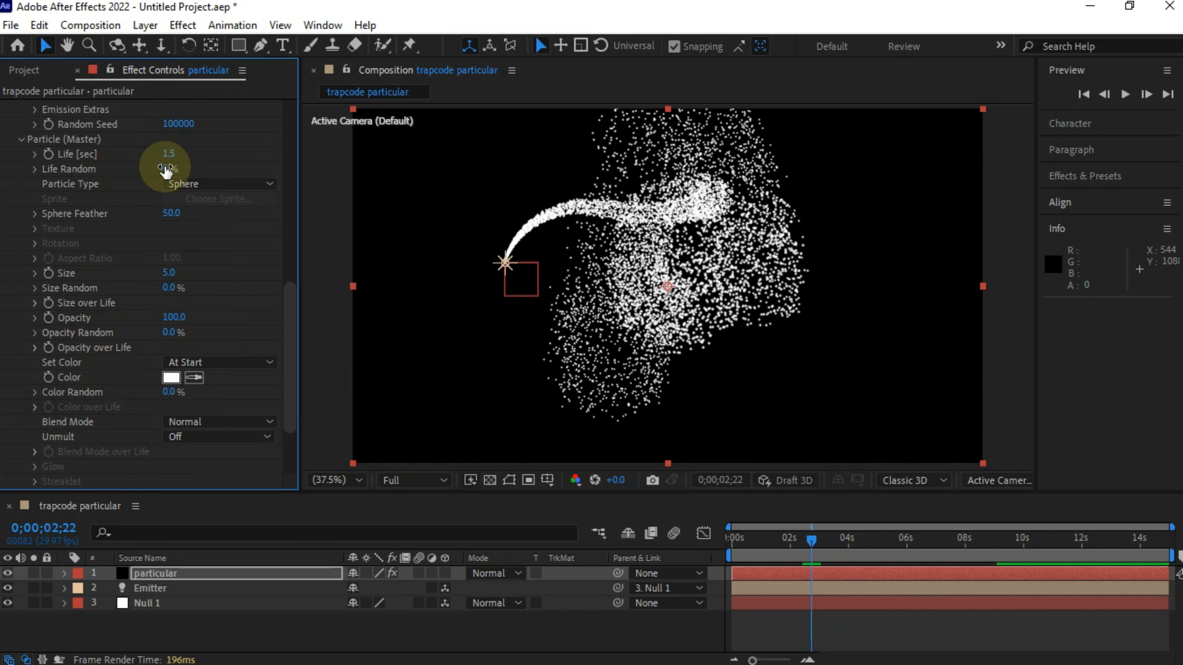
pyautogui.click(167, 169)
pyautogui.write('75')
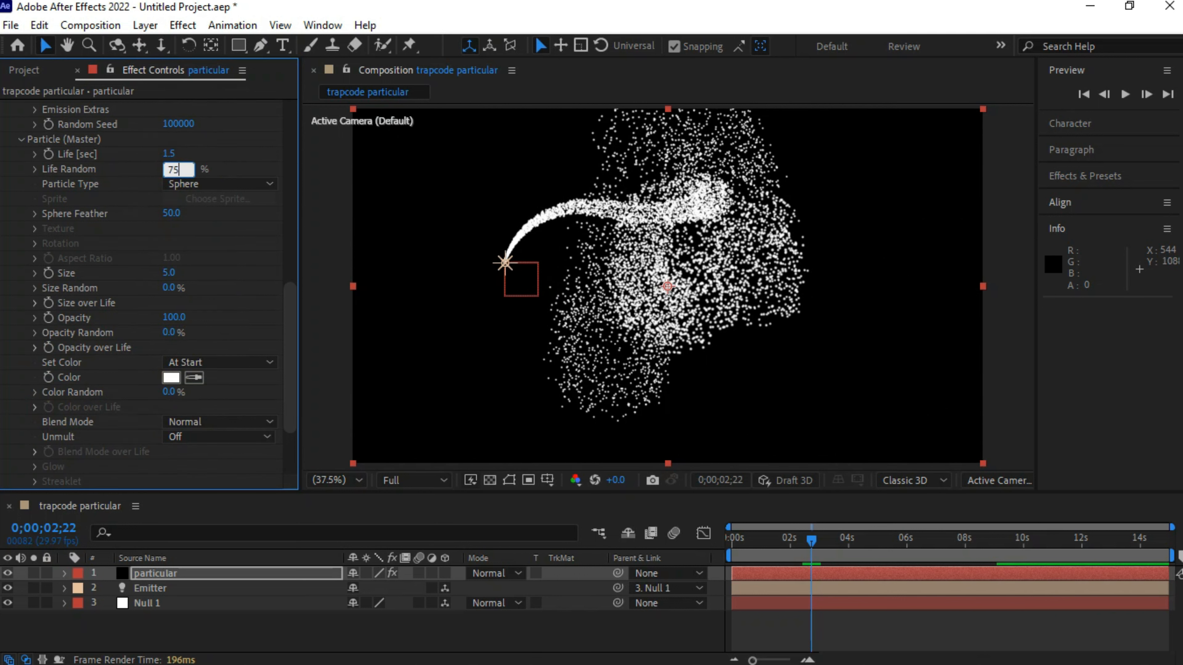
pyautogui.click(108, 209)
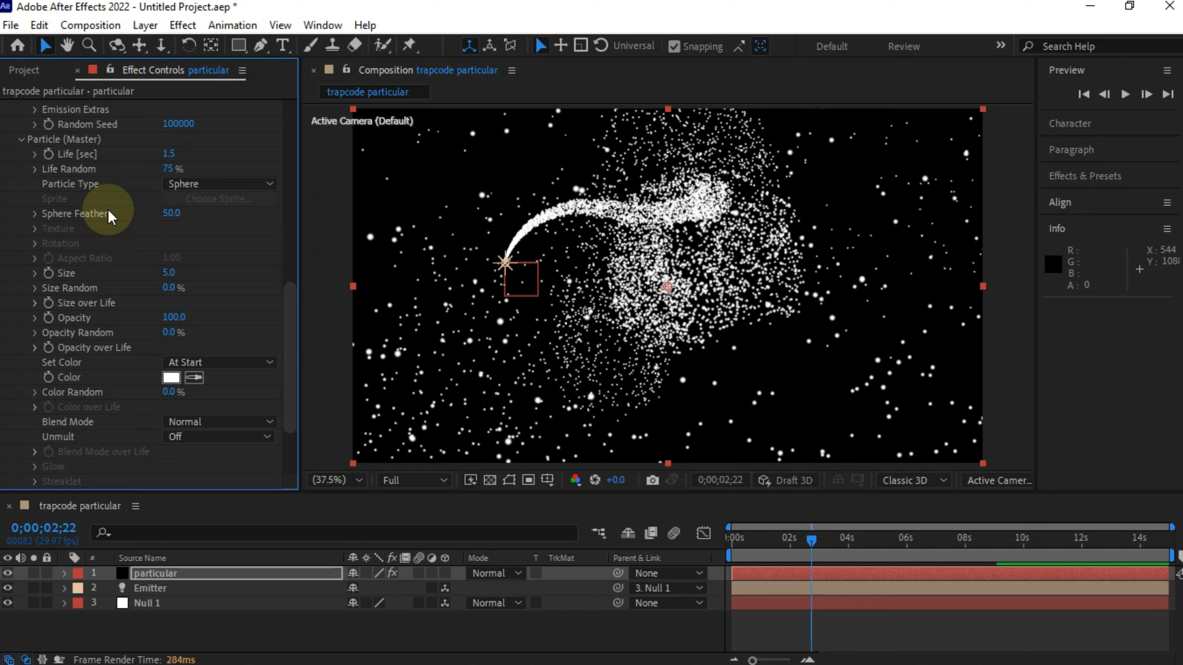
# Set the particles' Sphere Feather to 0.
pyautogui.click(171, 213)
pyautogui.write('0')
pyautogui.press('Return')
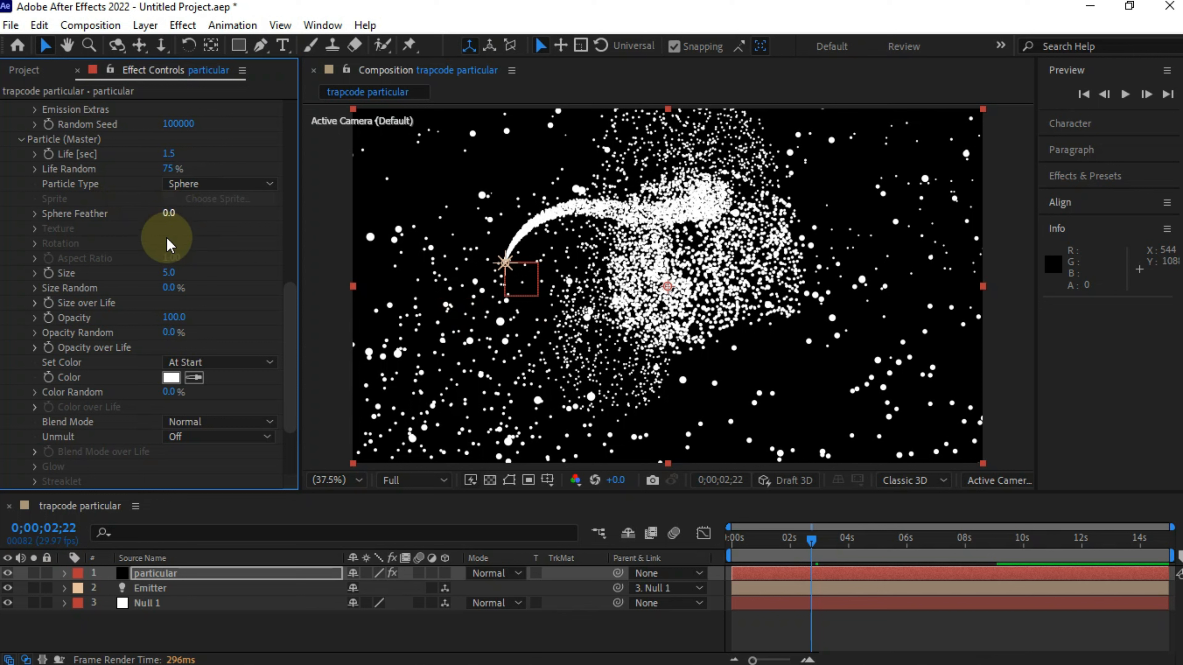
# Set the particle Size to 0.5 and Size Random to 100%.
pyautogui.click(169, 272)
pyautogui.write('0.5')
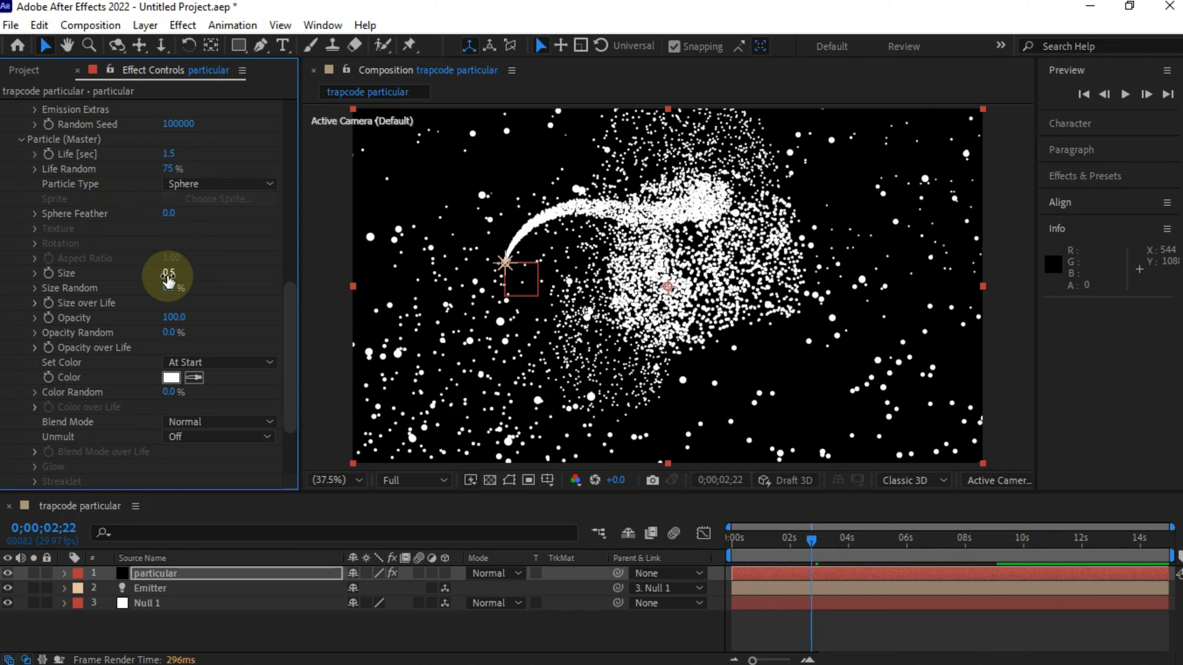
pyautogui.press('Return')
pyautogui.moveTo(171, 292); pyautogui.dragTo(264, 291)
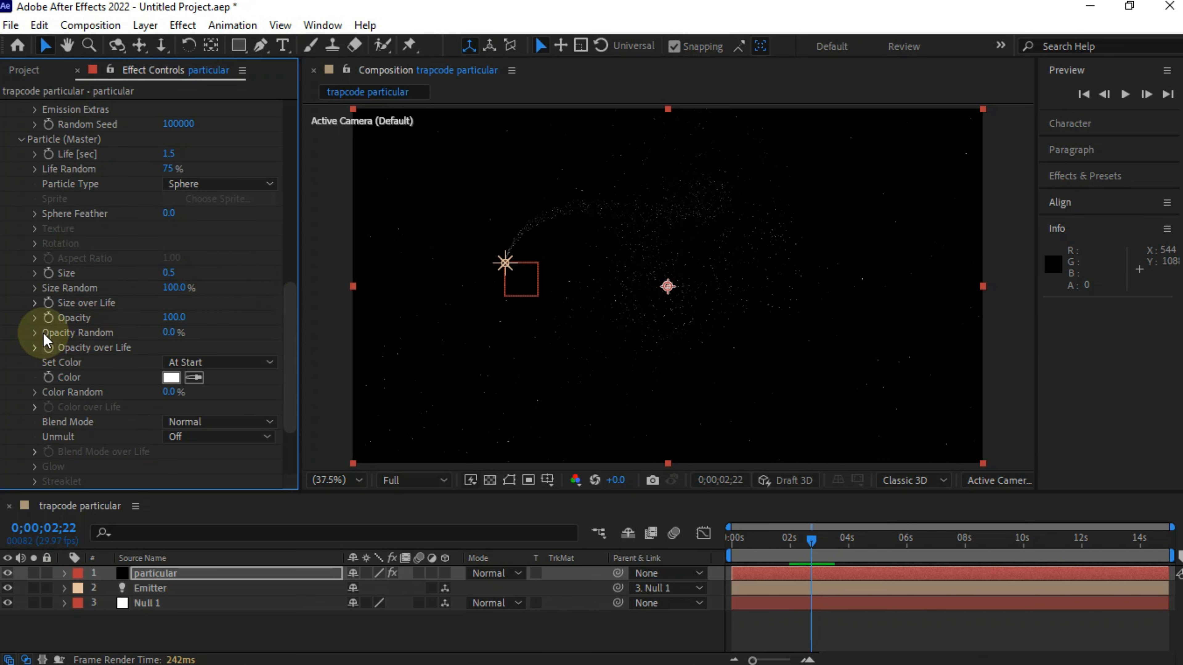
# Apply the linear descending preset to the Size over Life curve so particles shrink from full size to zero.
pyautogui.click(35, 304)
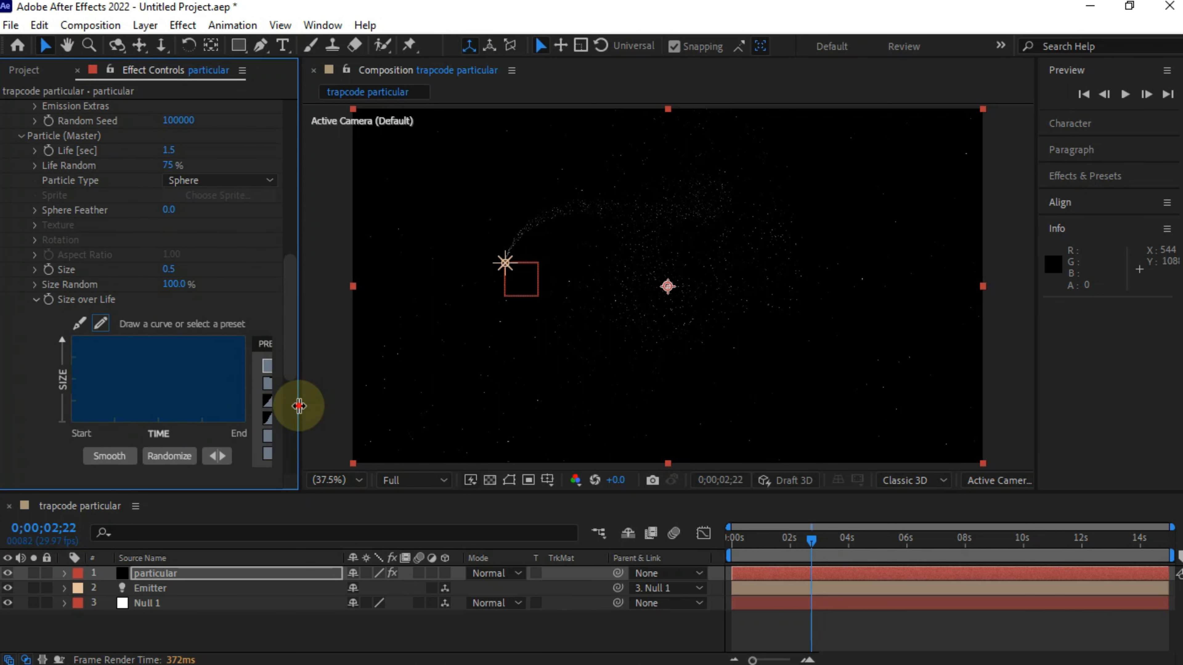
pyautogui.moveTo(297, 401); pyautogui.dragTo(310, 404)
pyautogui.click(278, 383)
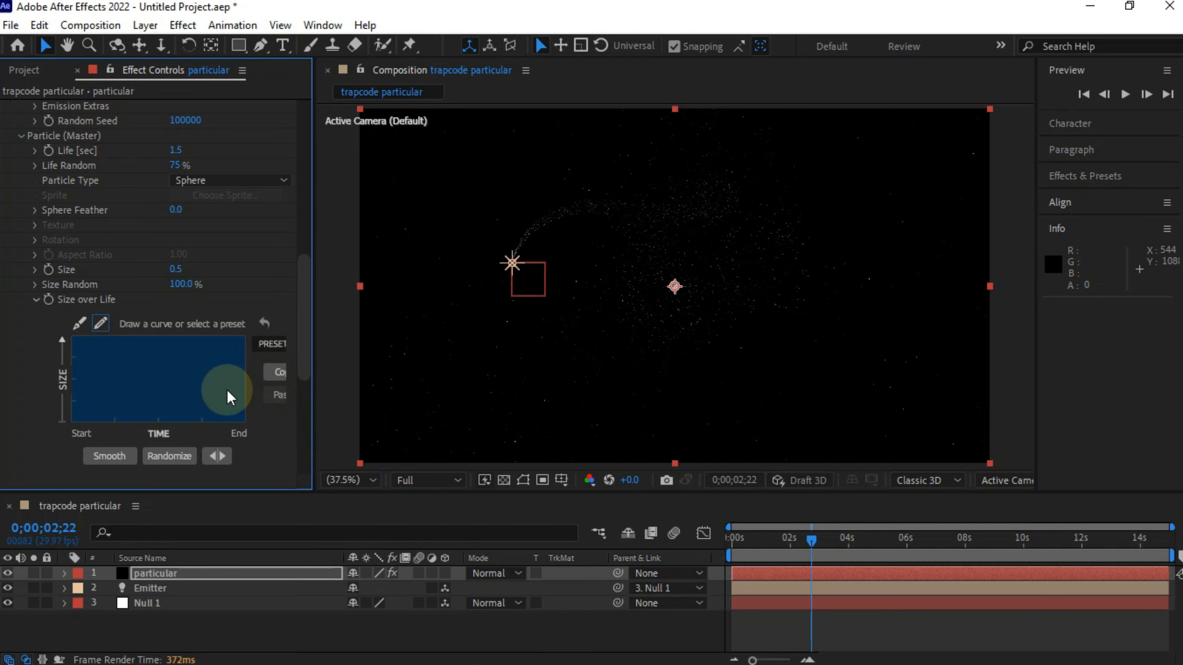
# Change the particle Color to bright red.
pyautogui.scroll(-3, 21, 396)
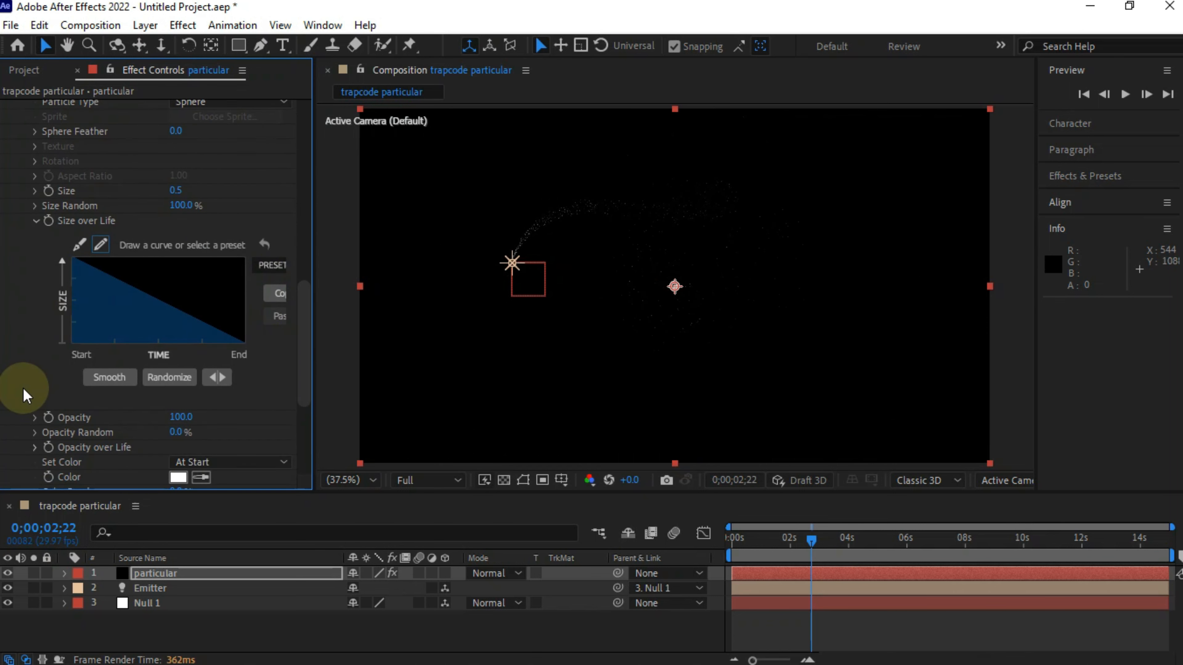
pyautogui.scroll(-2, 24, 396)
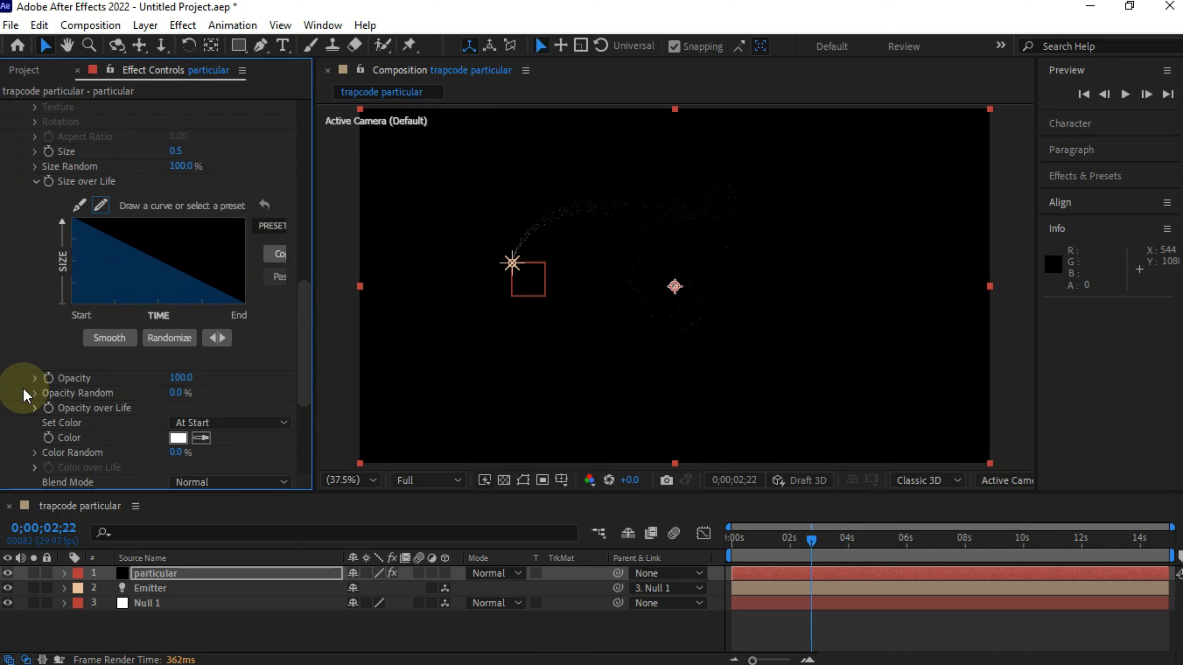
pyautogui.scroll(-2, 23, 395)
pyautogui.scroll(2, 23, 395)
pyautogui.scroll(-2, 24, 388)
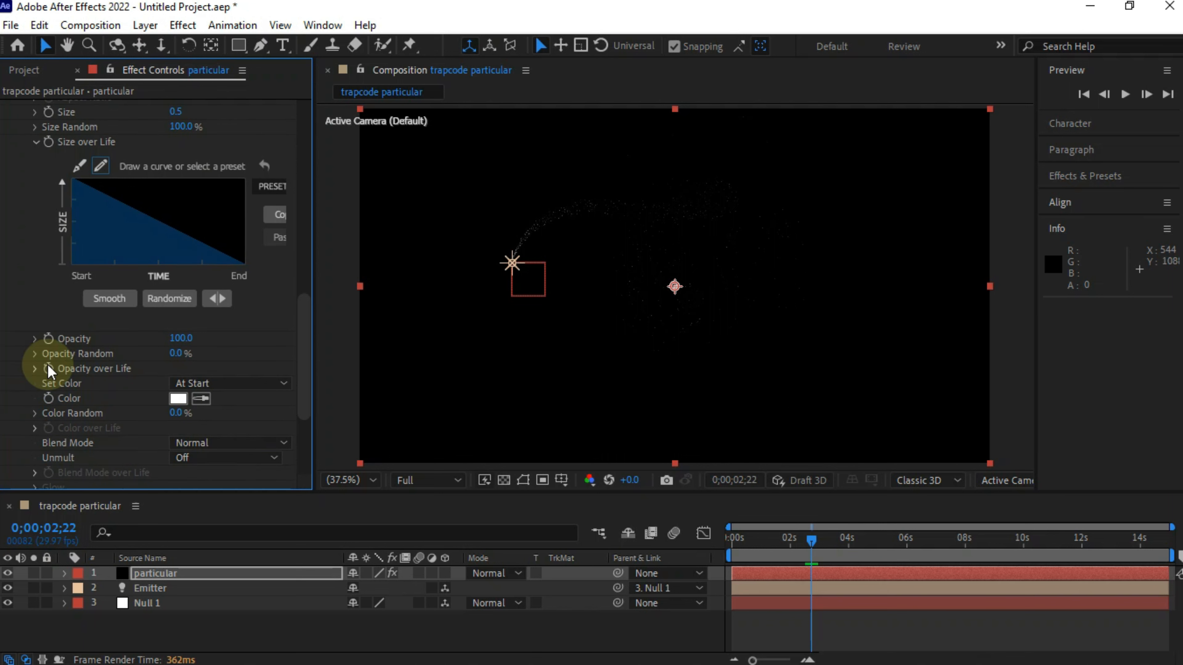
pyautogui.click(179, 400)
pyautogui.moveTo(969, 219); pyautogui.dragTo(1006, 161)
pyautogui.click(1159, 164)
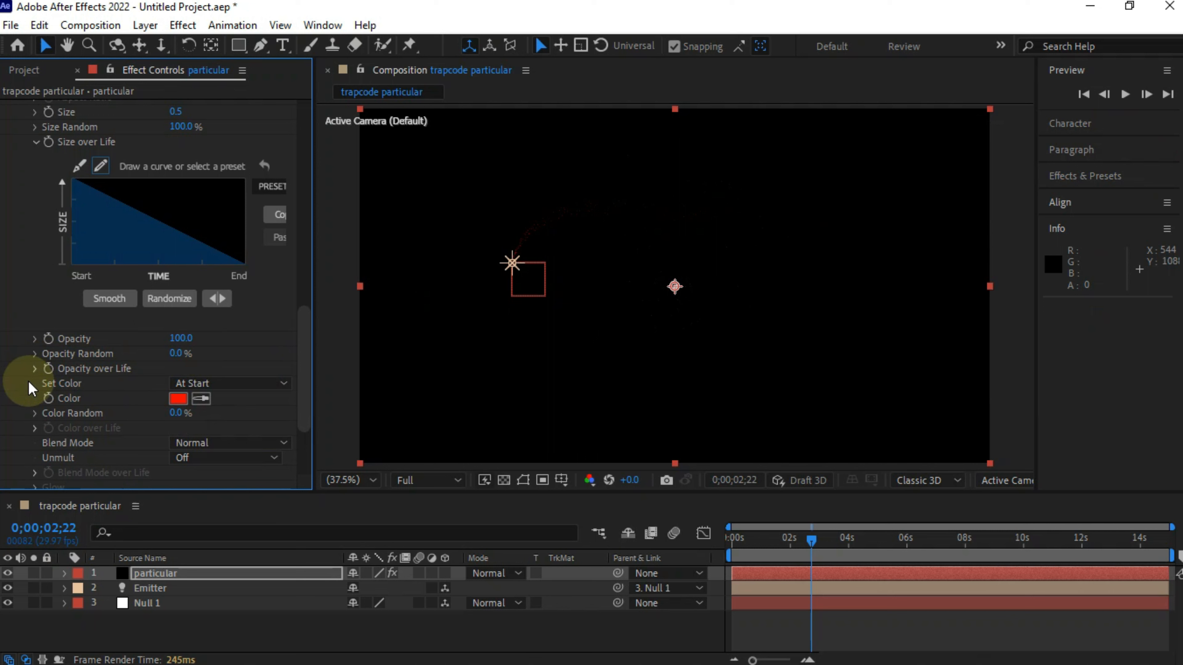
# Set the particles' Color Random to 10% and their Blend Mode to Screen.
pyautogui.moveTo(179, 414); pyautogui.dragTo(305, 415)
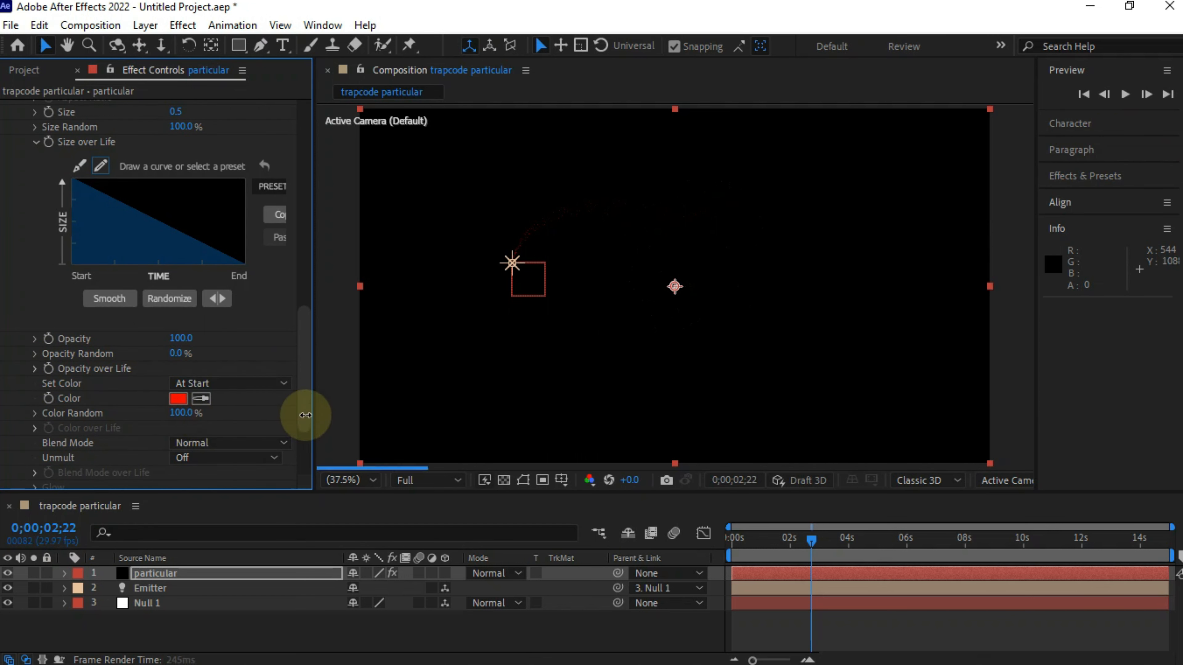
pyautogui.click(184, 413)
pyautogui.write('10')
pyautogui.press('Return')
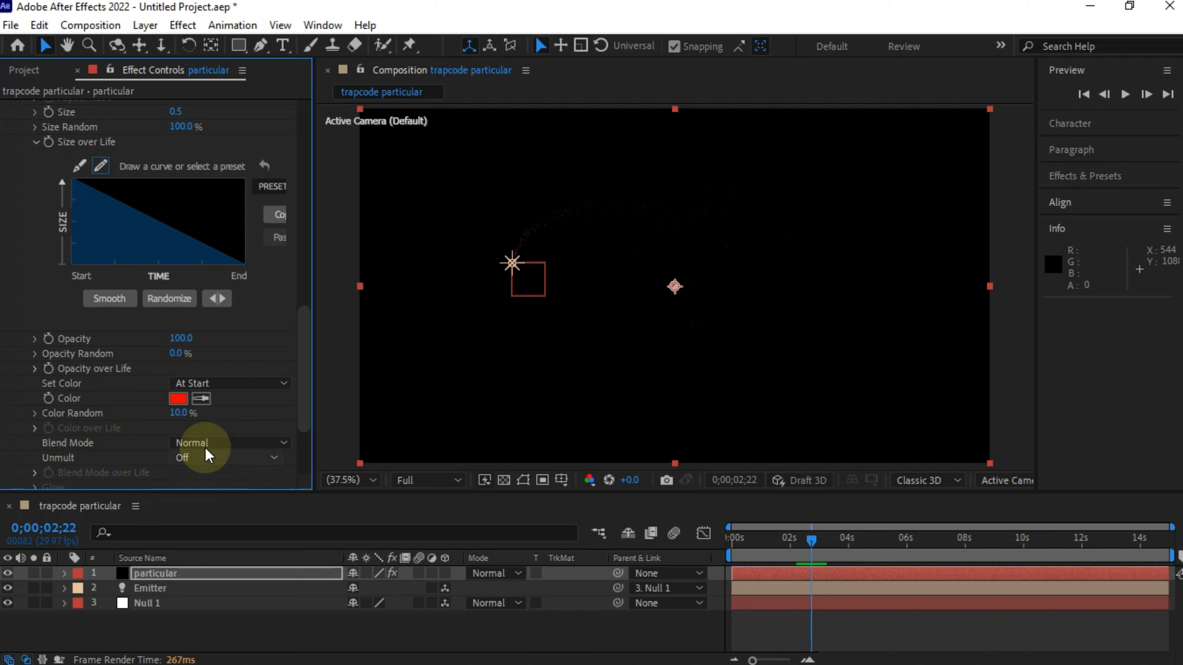
pyautogui.click(208, 444)
pyautogui.click(248, 505)
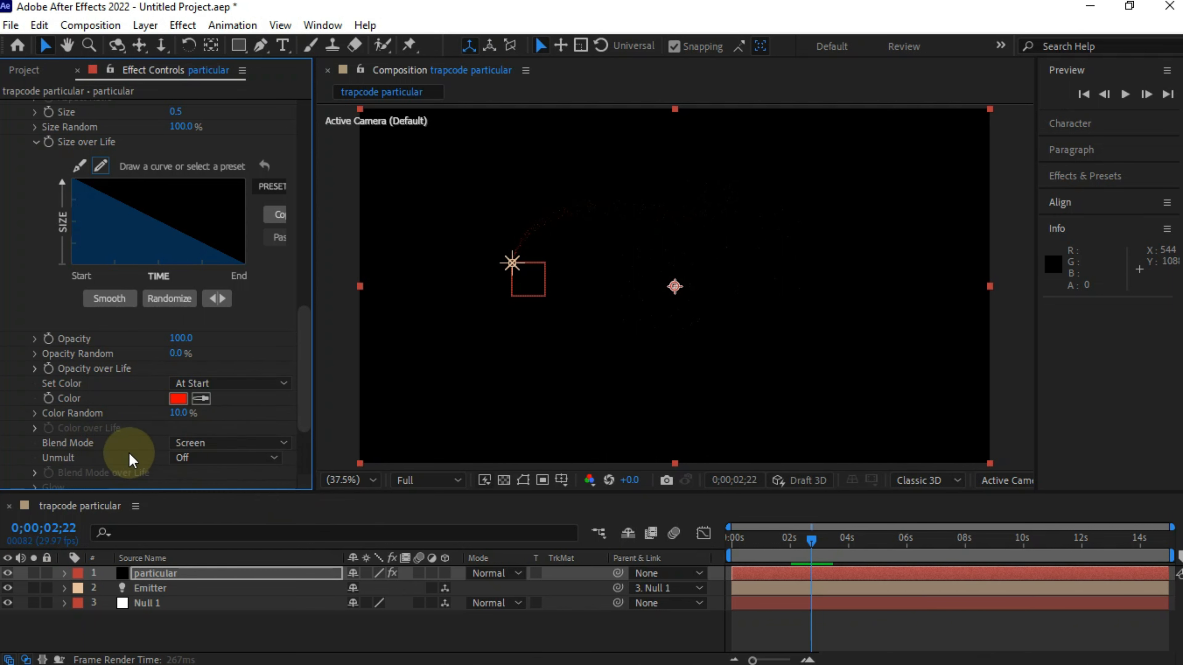
# In the master physics settings, set Gravity to 100.
pyautogui.scroll(-3, 56, 418)
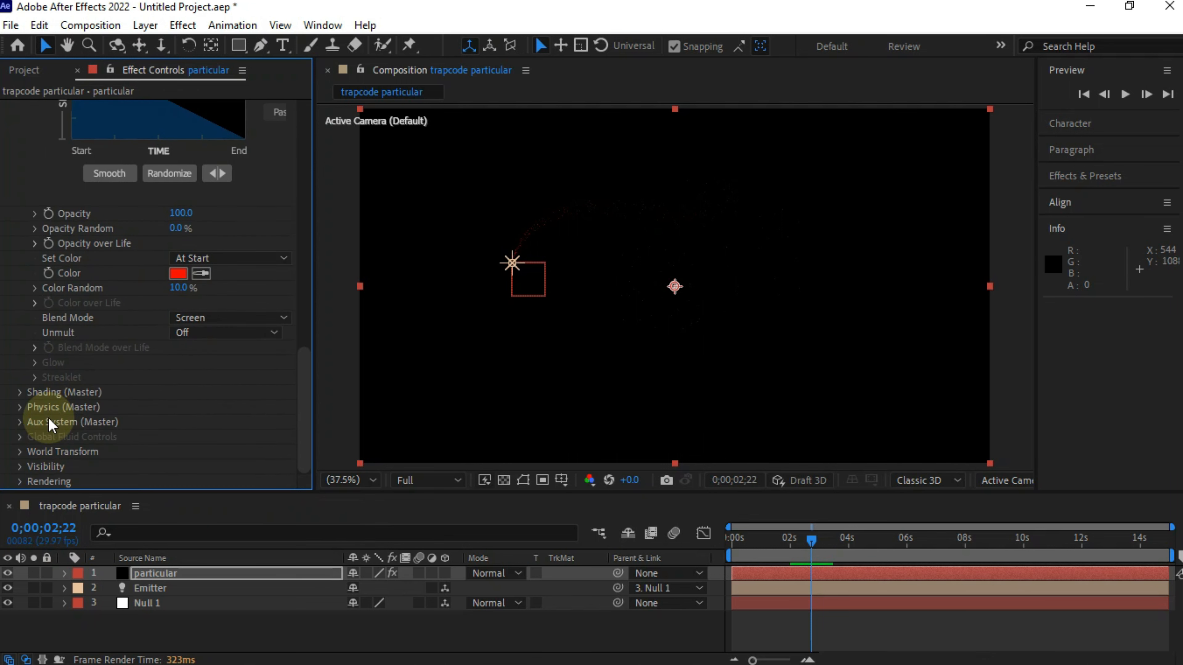
pyautogui.click(20, 407)
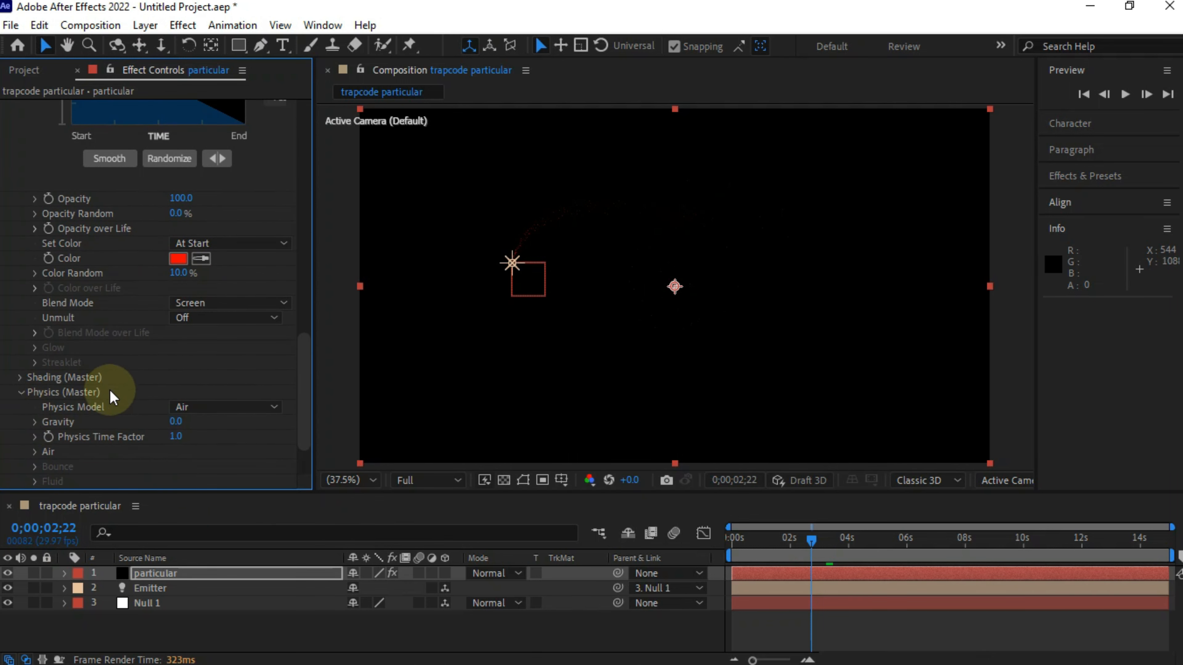
pyautogui.scroll(-1, 186, 392)
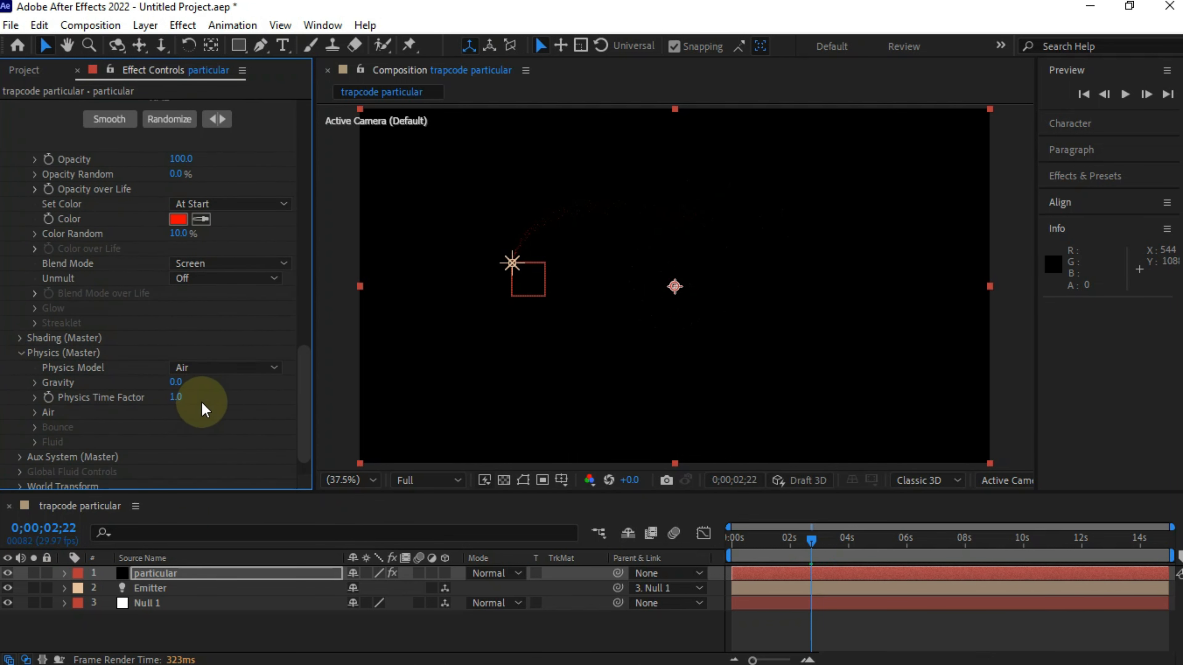
pyautogui.click(175, 382)
pyautogui.write('100')
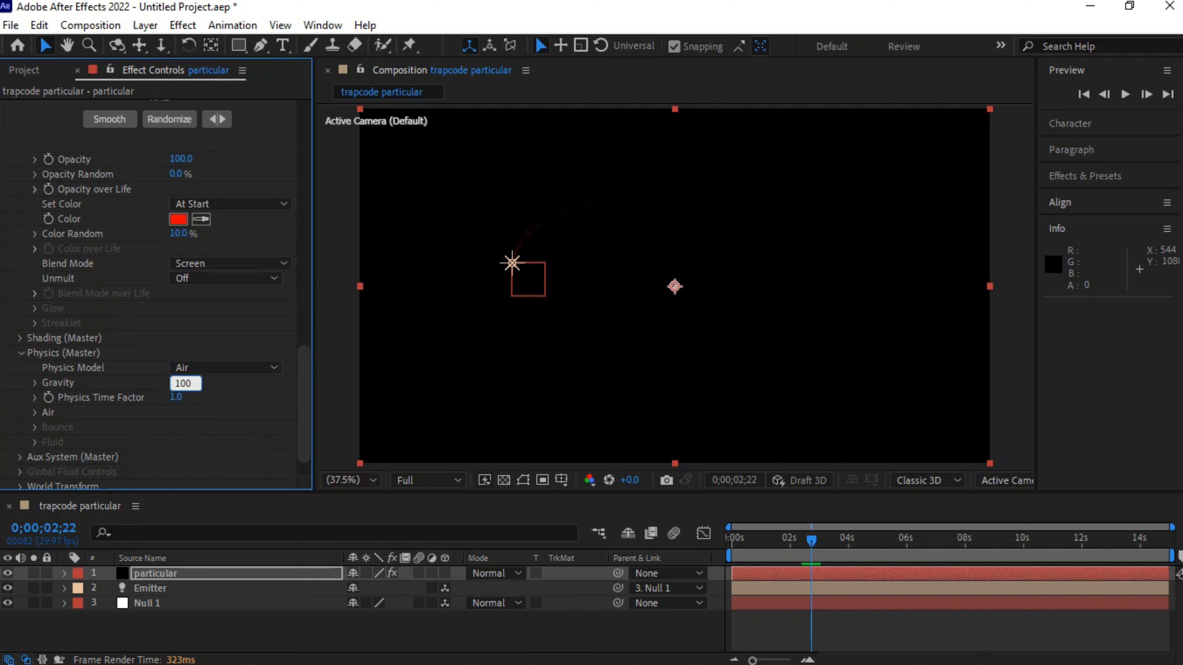
pyautogui.click(180, 391)
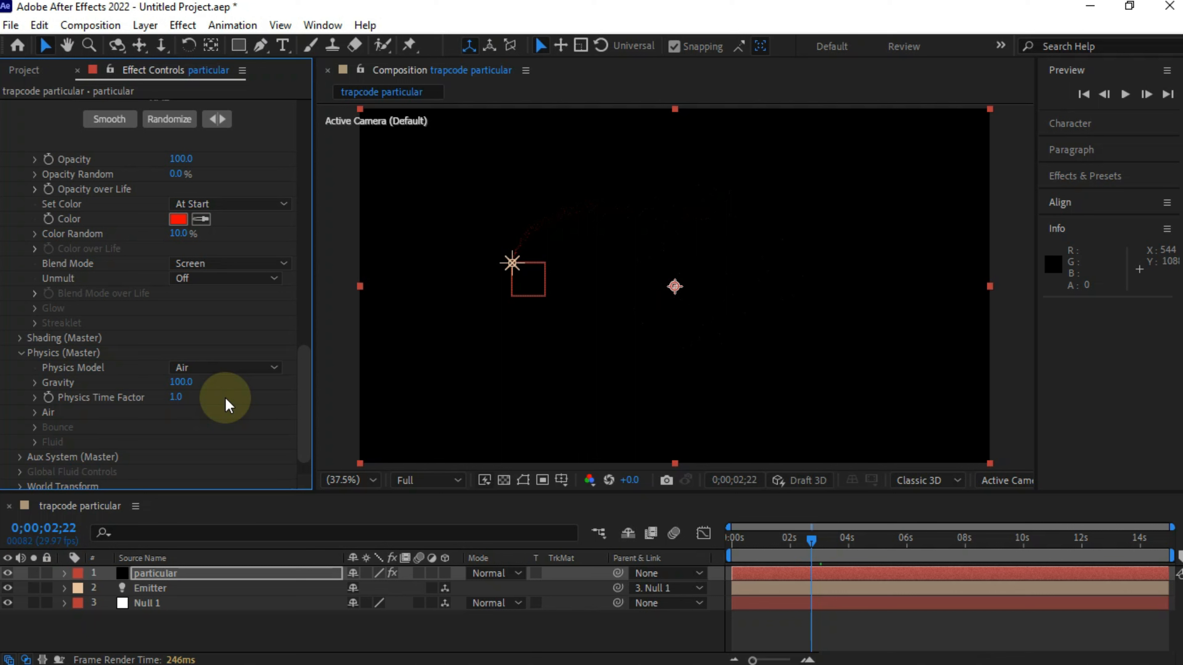
# In the Air physics Turbulence Field settings, set Affect Size to 10.
pyautogui.scroll(-1, 225, 397)
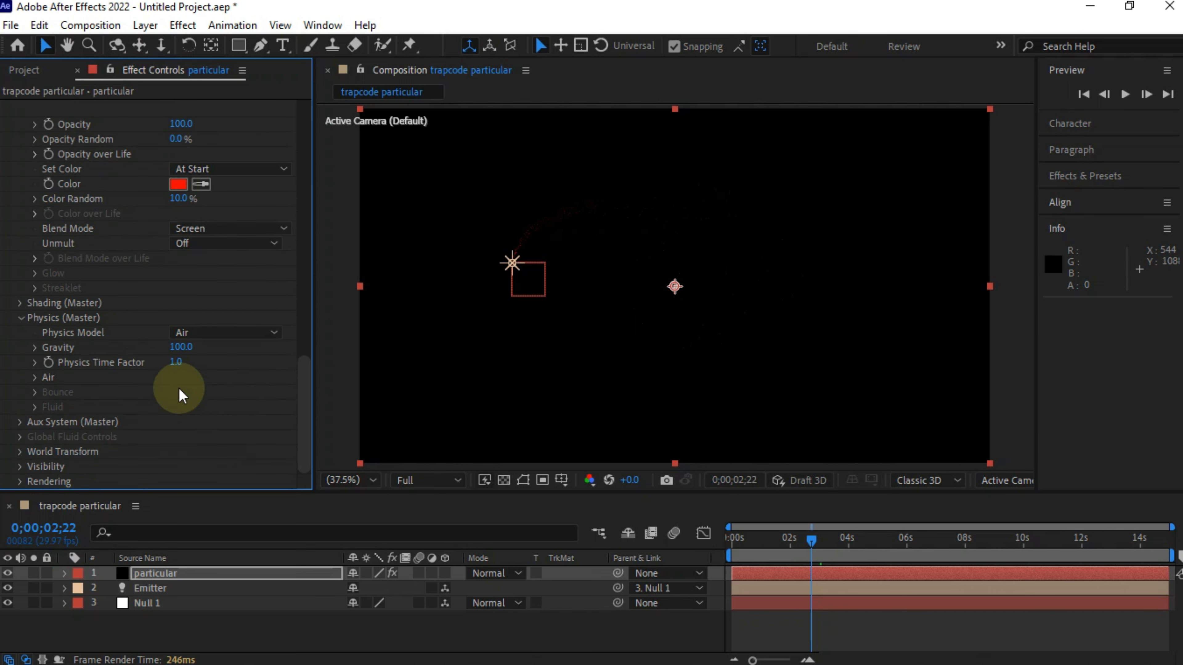
pyautogui.click(35, 378)
pyautogui.scroll(-2, 54, 380)
pyautogui.scroll(-3, 106, 363)
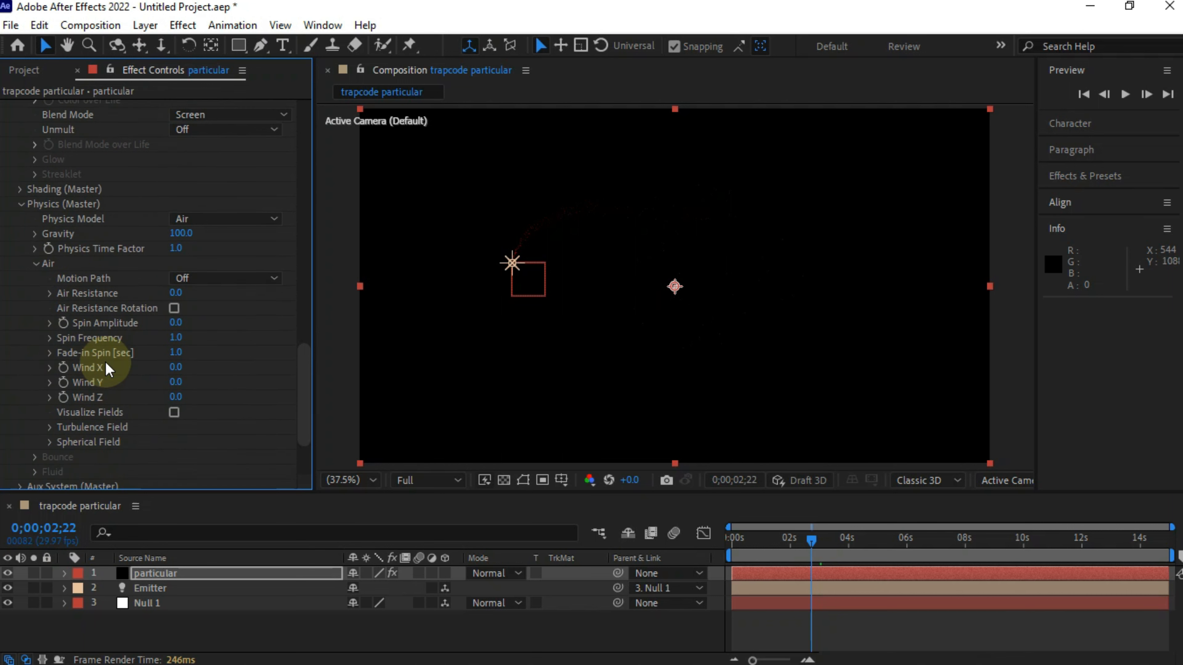
pyautogui.click(51, 362)
pyautogui.scroll(-4, 53, 363)
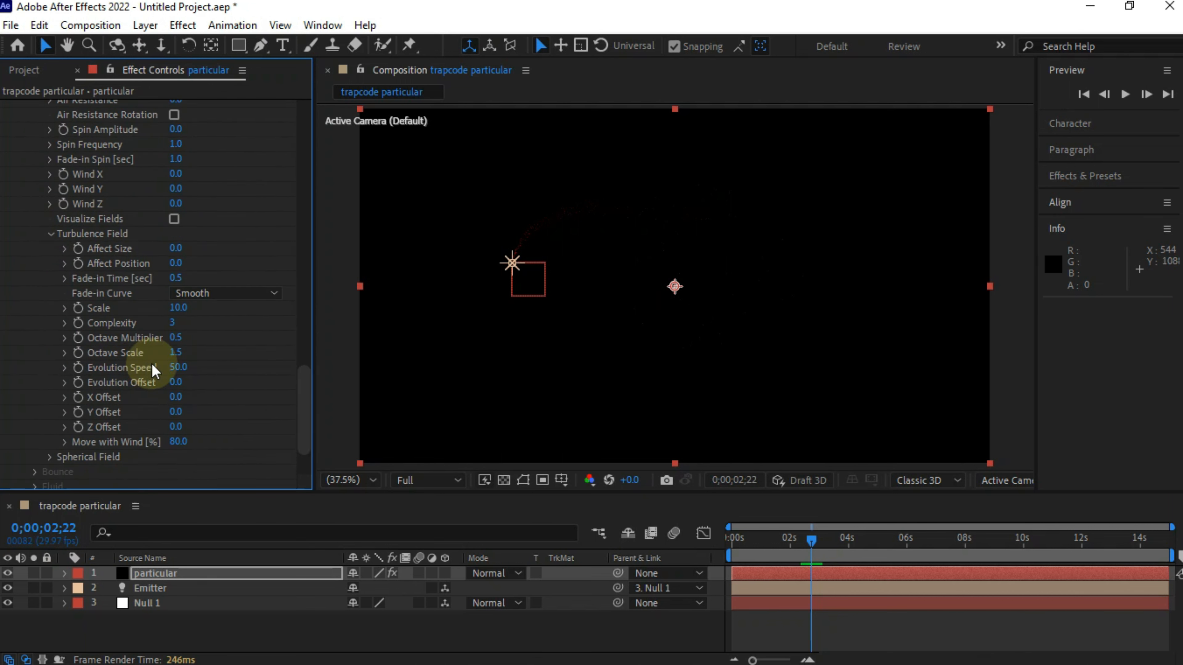
pyautogui.click(175, 249)
pyautogui.write('10')
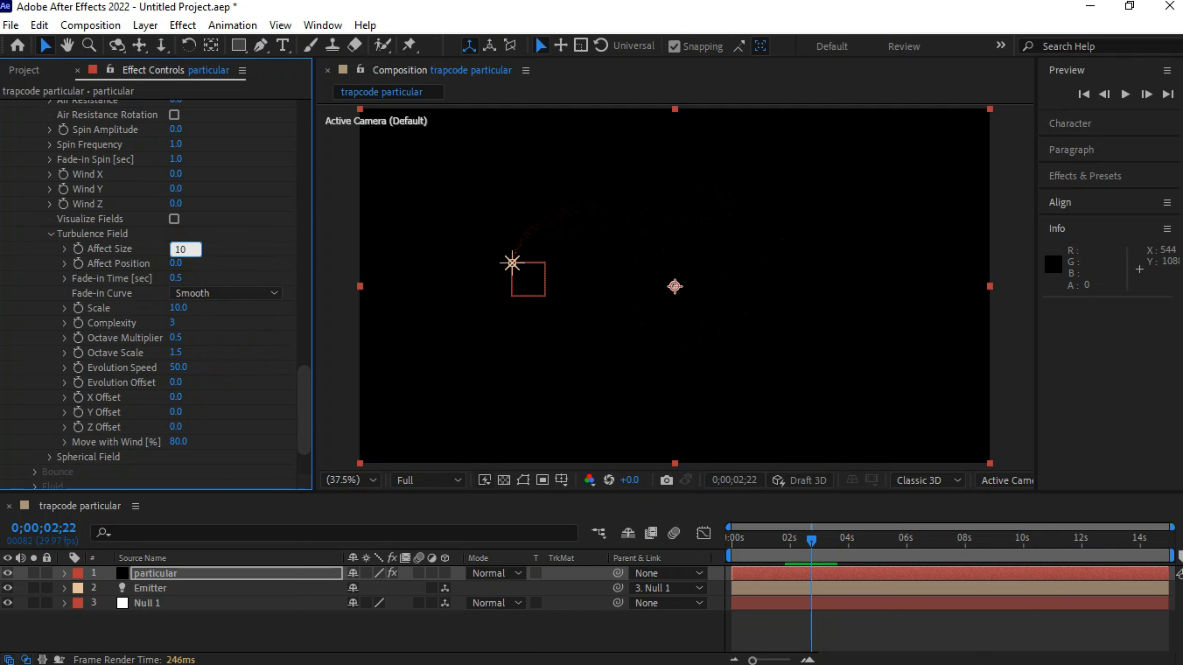
pyautogui.press('Tab')
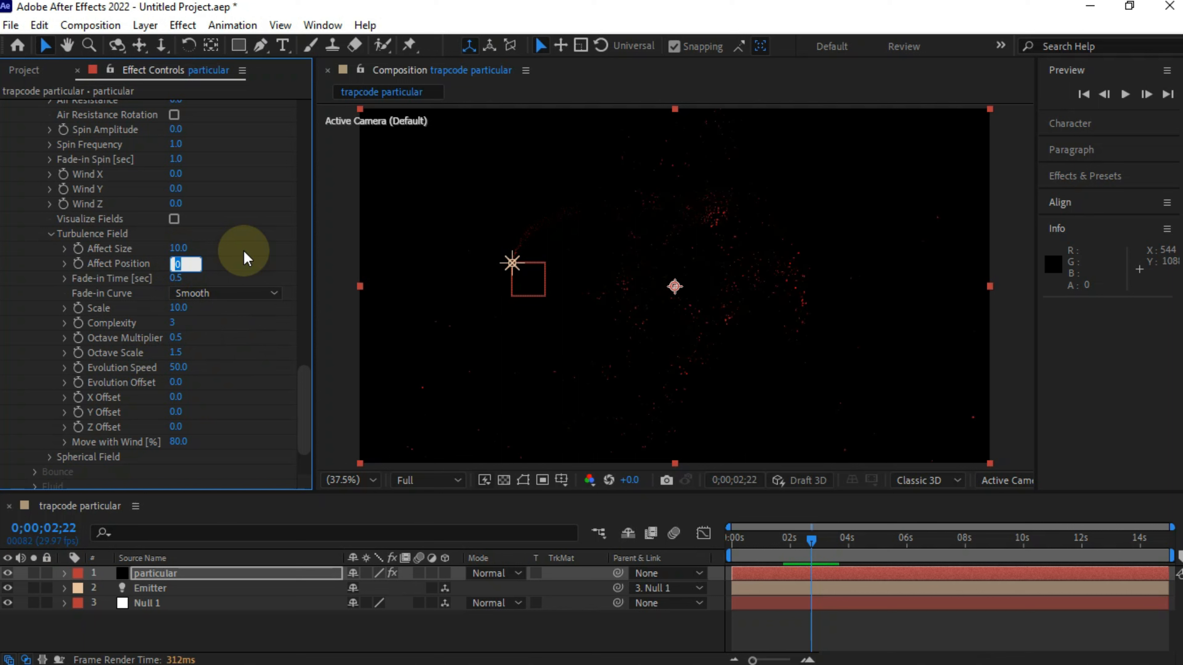
# Set the Turbulence Field's Affect Position to 150 and its Fade-in Time to 1.2 seconds.
pyautogui.write('150')
pyautogui.press('Tab')
pyautogui.write('1.2')
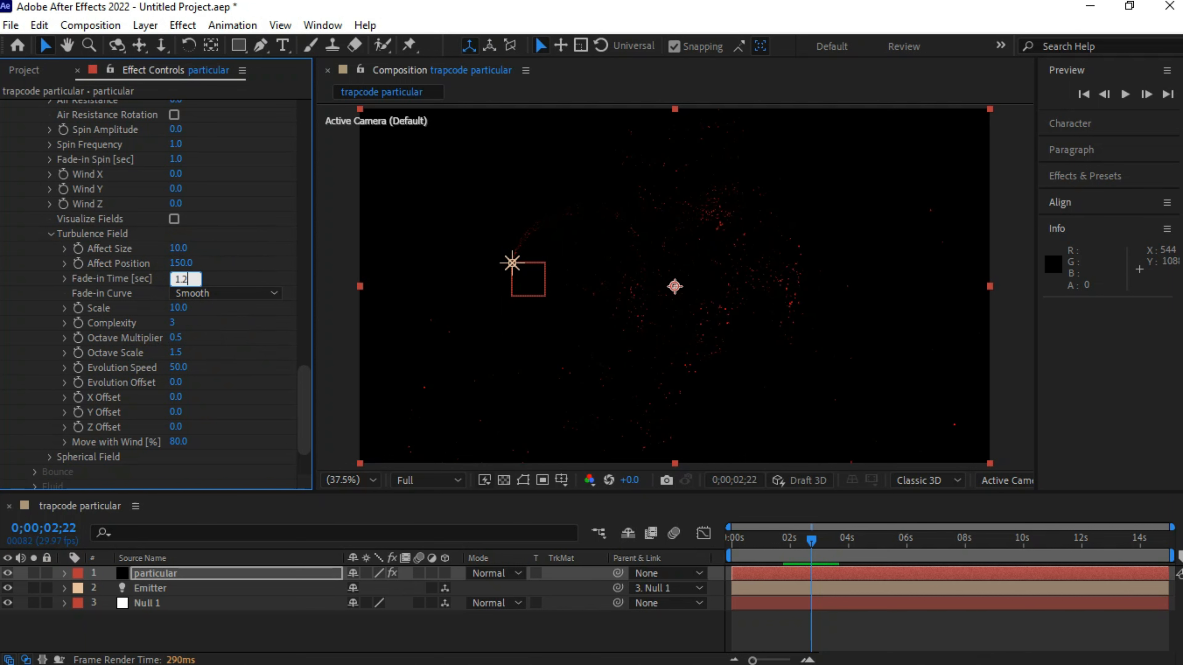
pyautogui.press('Return')
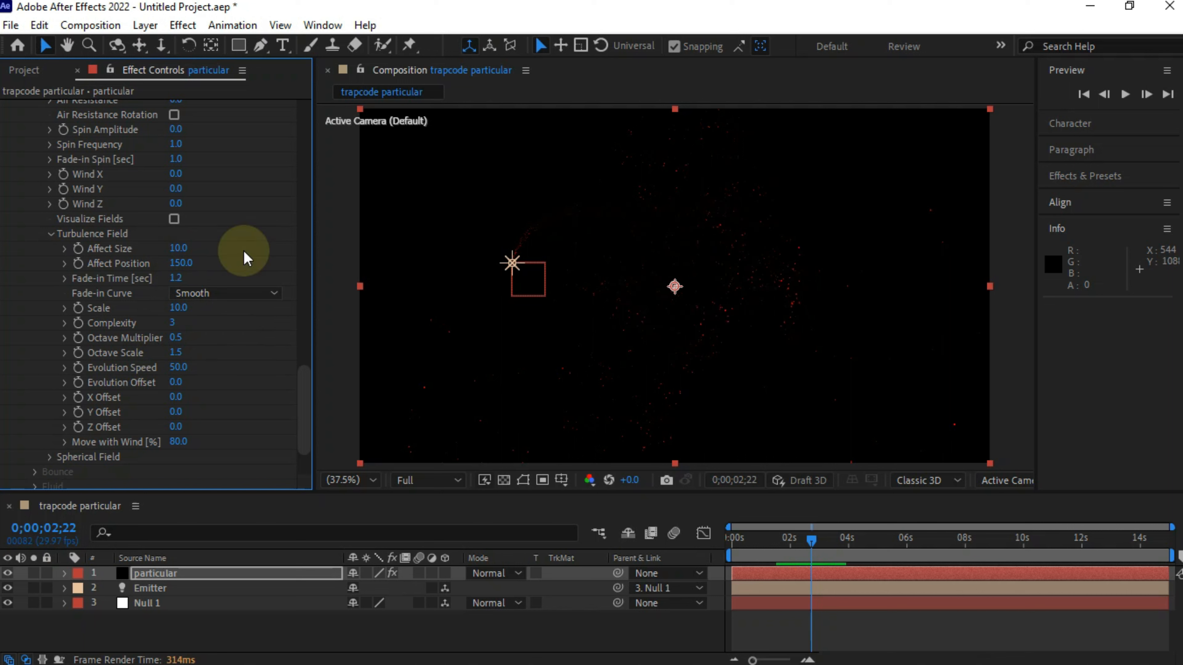
# In Particular's Rendering settings, turn Motion Blur on instead of following the composition settings.
pyautogui.scroll(-3, 171, 291)
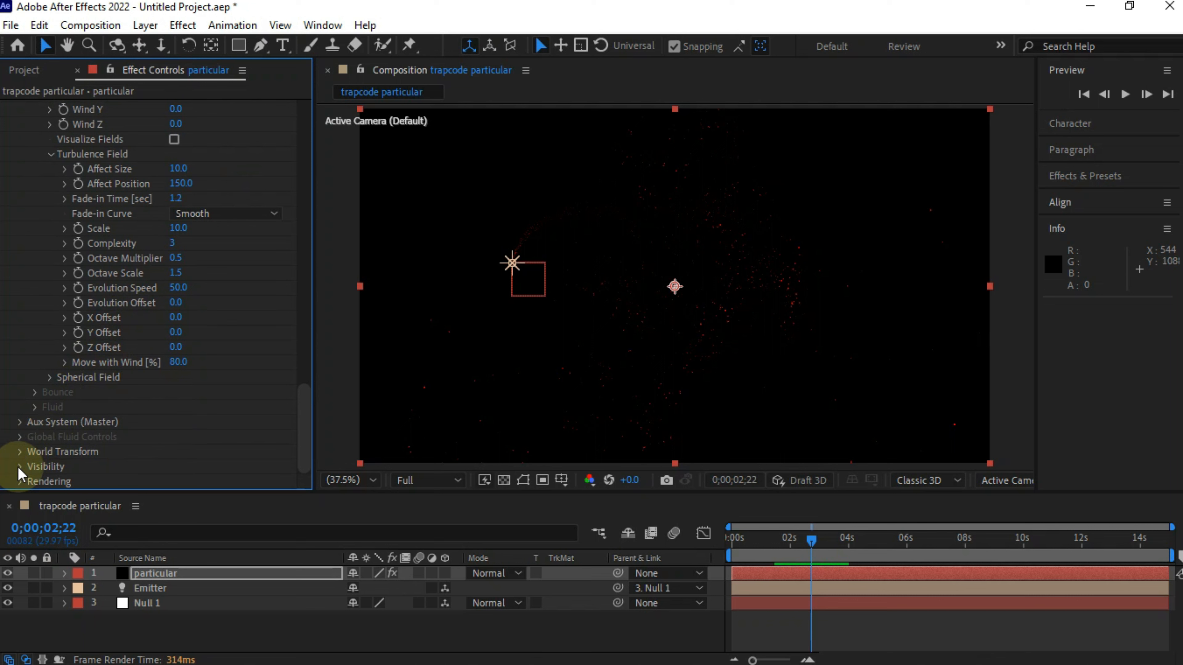
pyautogui.click(19, 481)
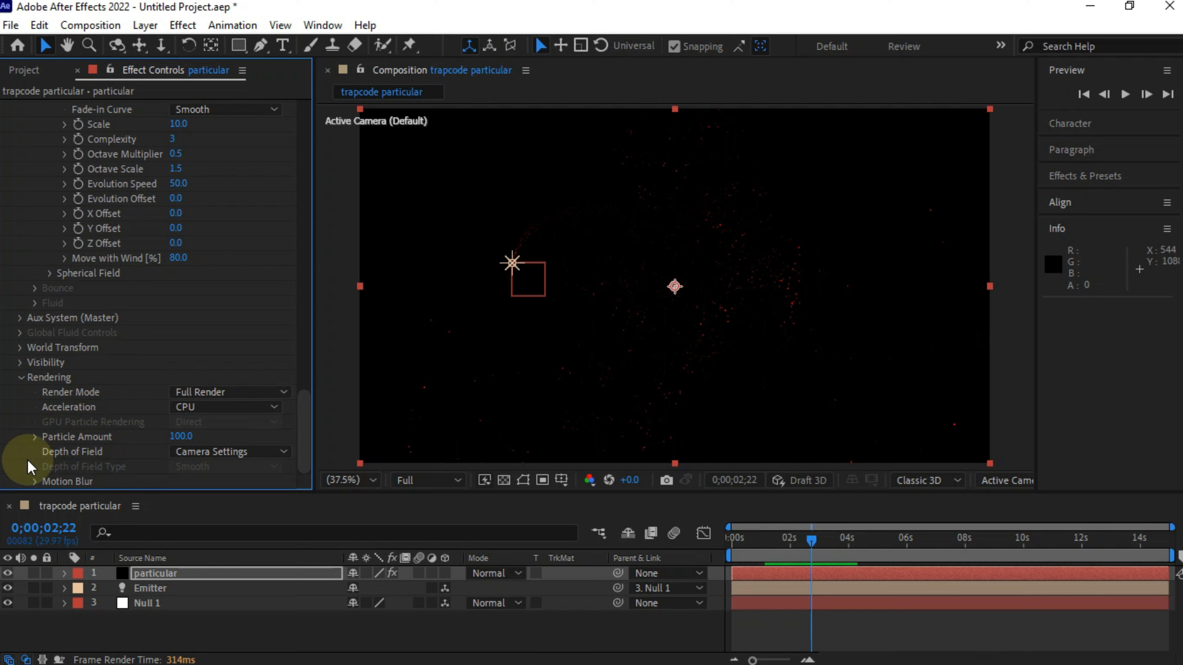
pyautogui.click(37, 480)
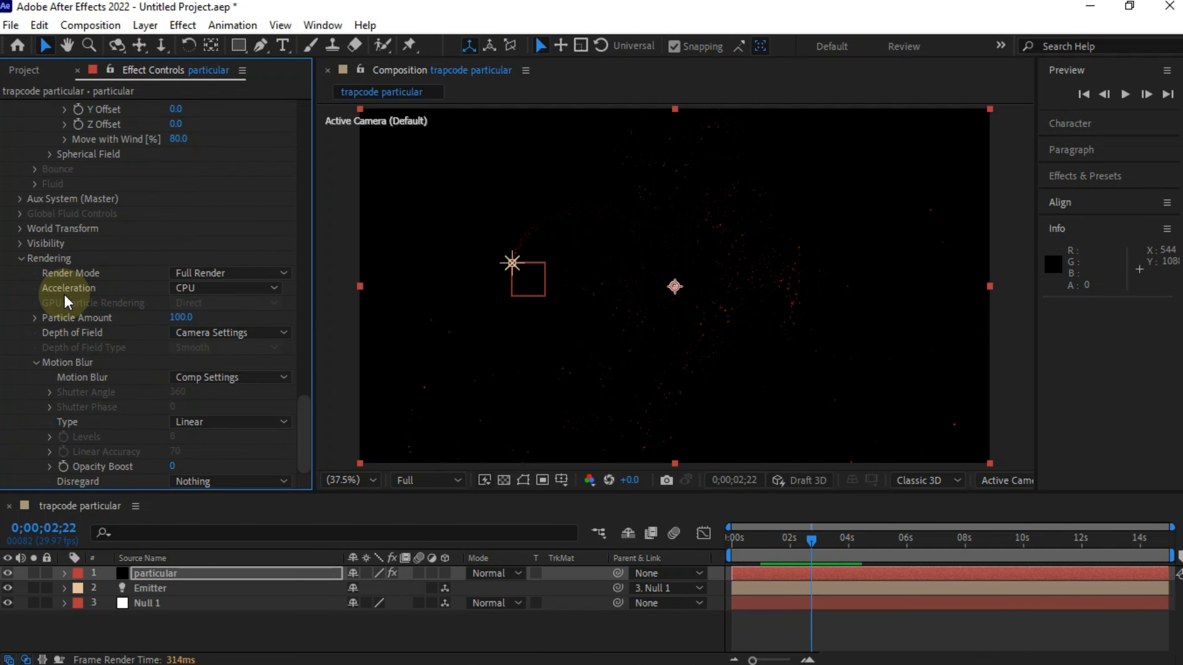
pyautogui.click(205, 378)
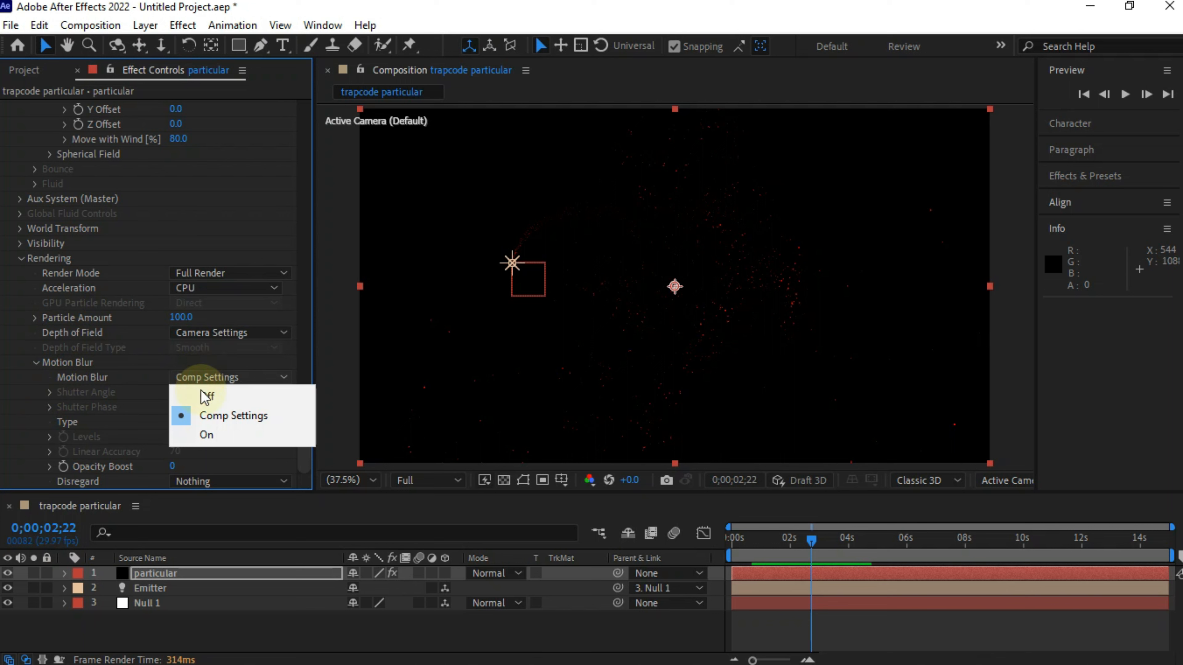
pyautogui.click(204, 434)
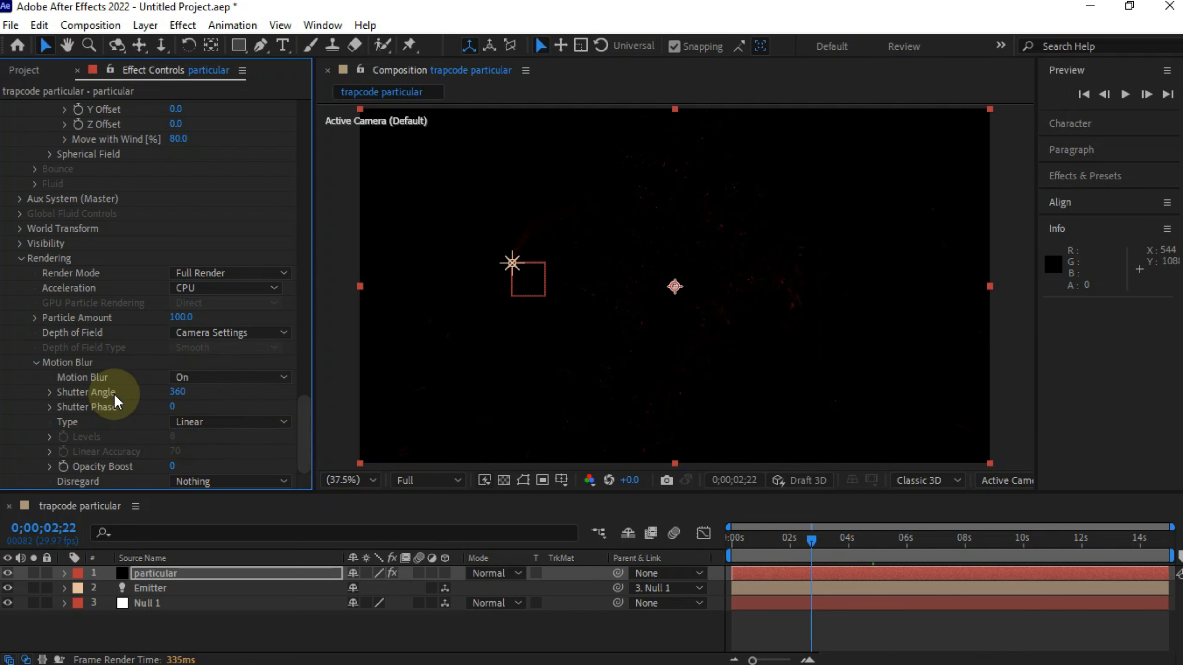
# Set the motion blur Shutter Angle to 750 and Shutter Phase to -100.
pyautogui.click(177, 395)
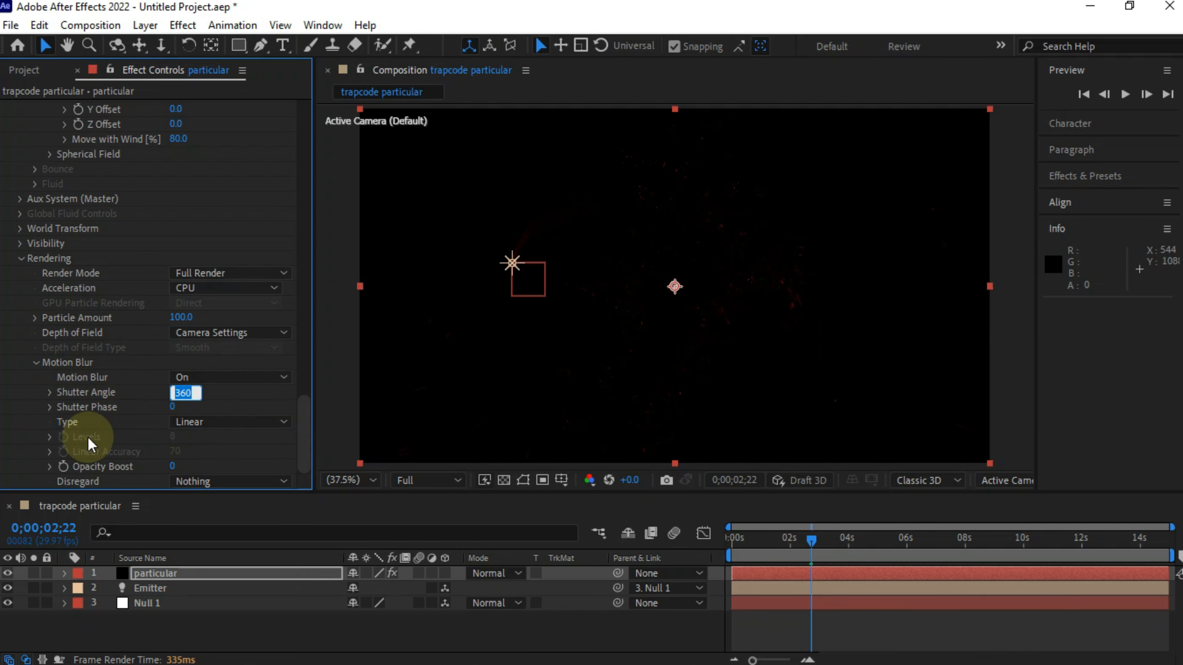
pyautogui.write('750')
pyautogui.press('Return')
pyautogui.click(172, 406)
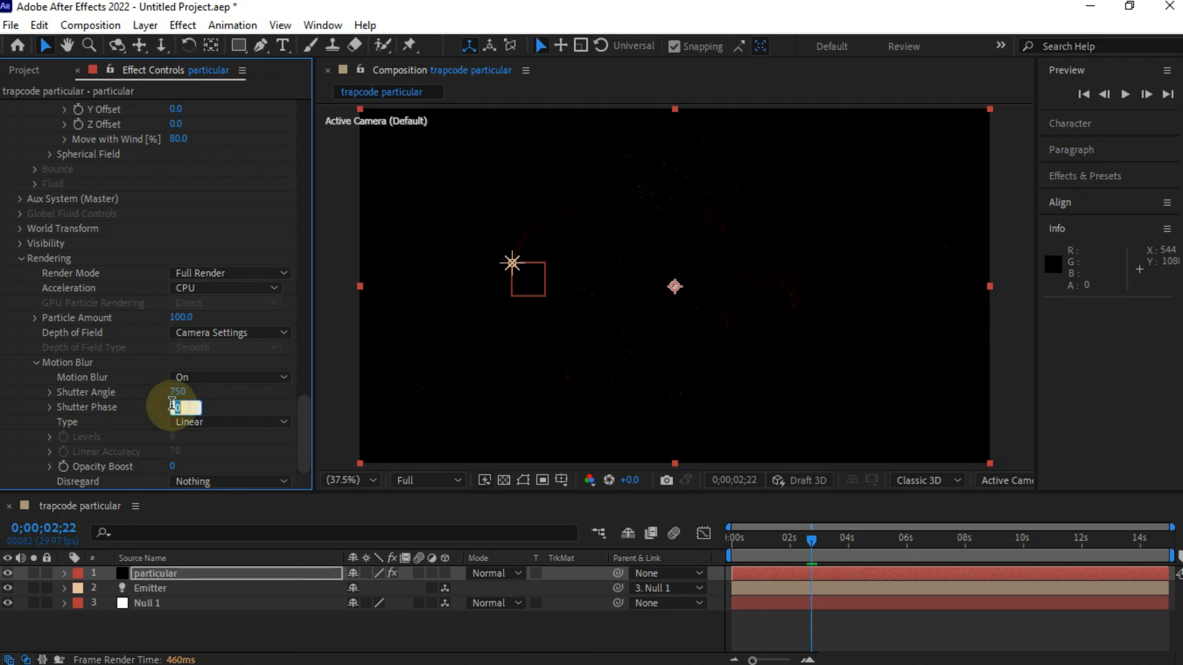
pyautogui.write('-100')
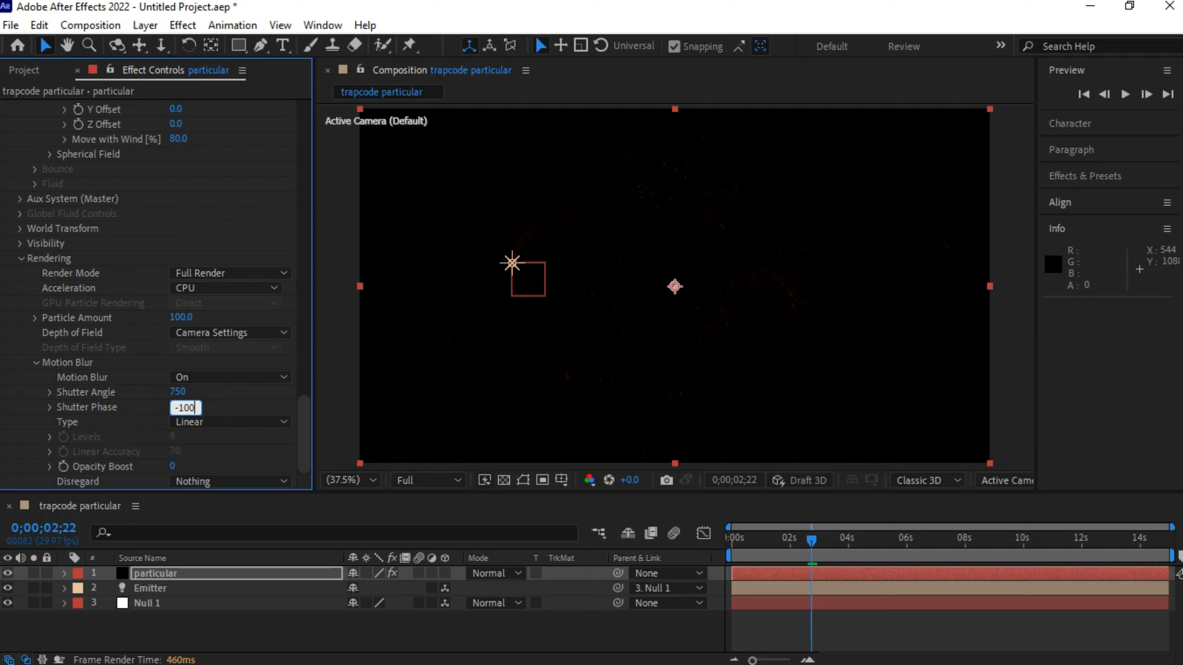
pyautogui.click(89, 416)
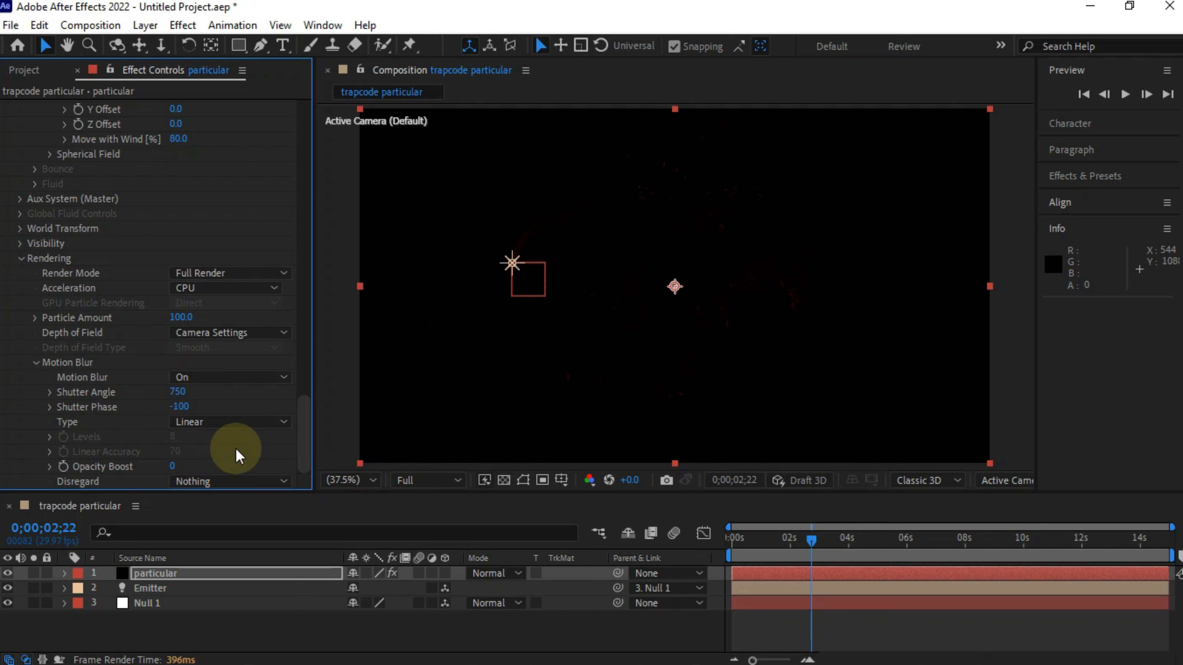
# Change the motion blur Type to Subframe Sample and set its Levels to 14.
pyautogui.click(220, 421)
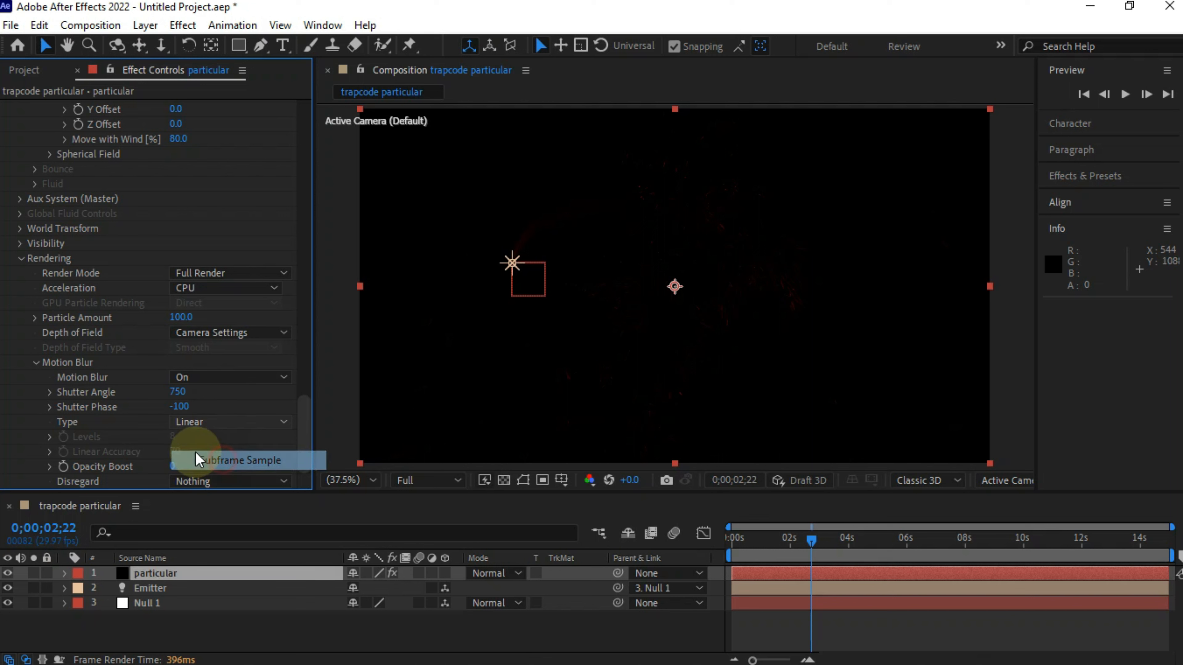
pyautogui.click(212, 460)
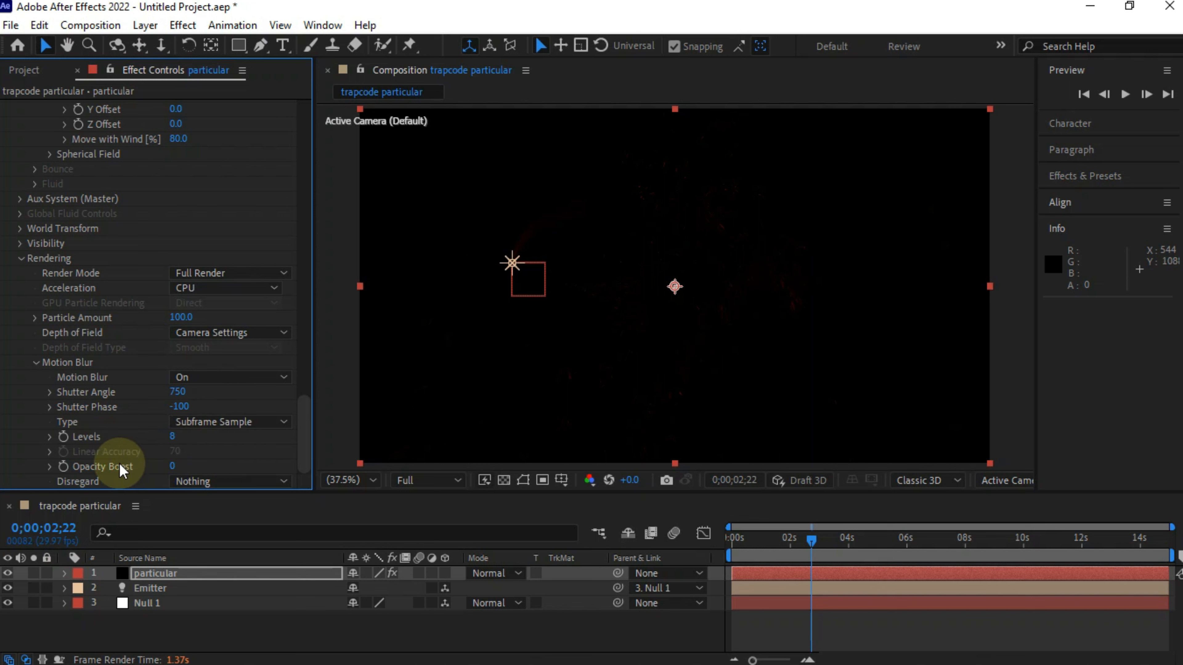
pyautogui.click(171, 437)
pyautogui.write('14')
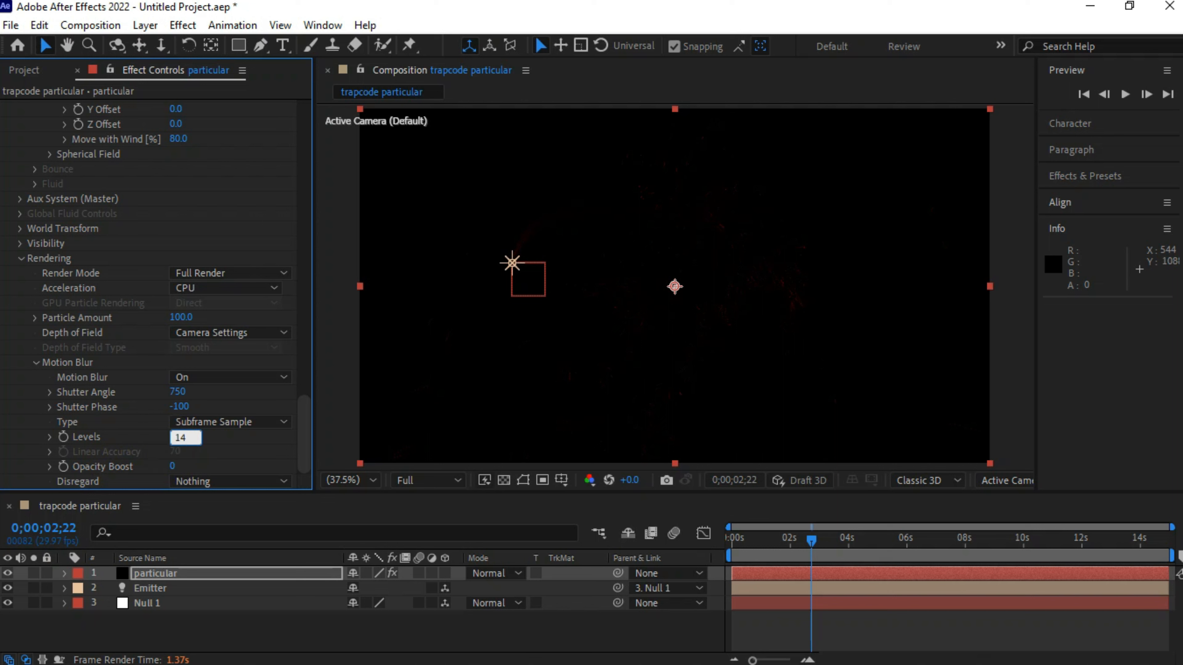
pyautogui.press('Return')
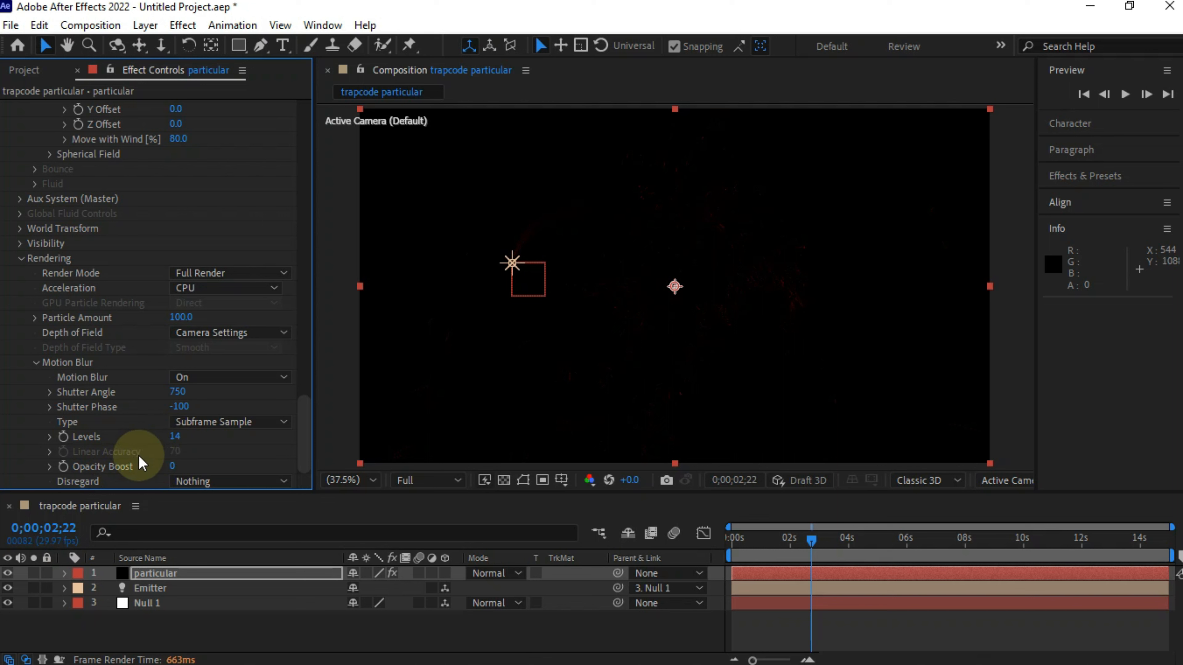
# Set the motion blur Opacity Boost to 100.
pyautogui.click(170, 467)
pyautogui.write('100')
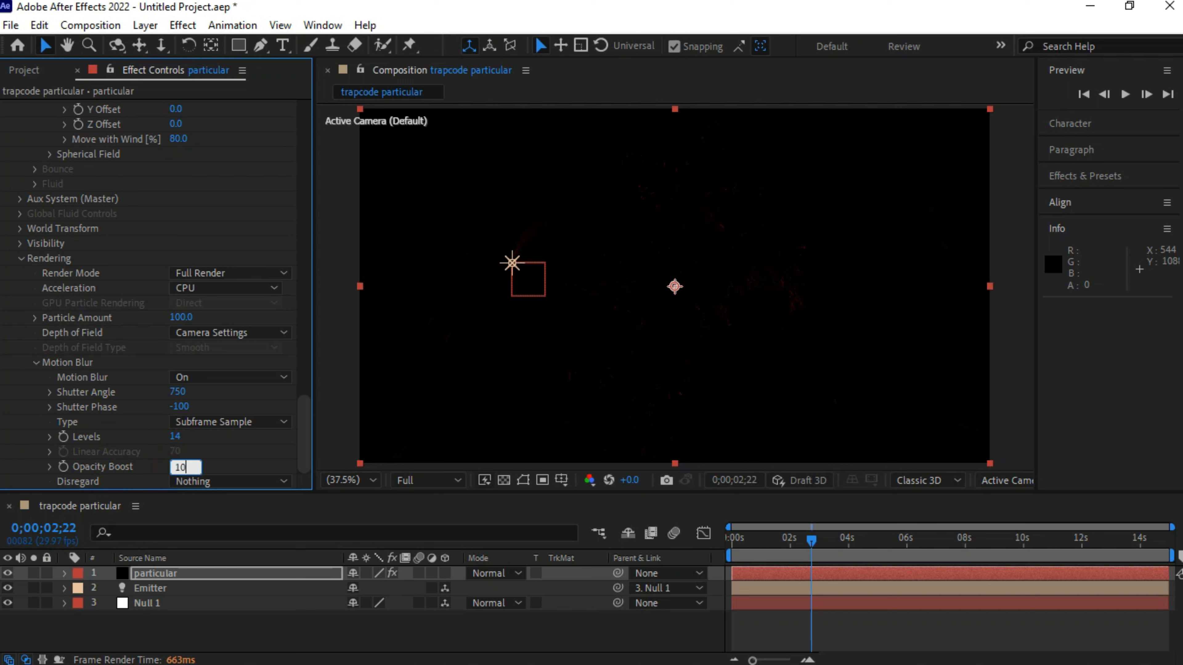
pyautogui.press('Return')
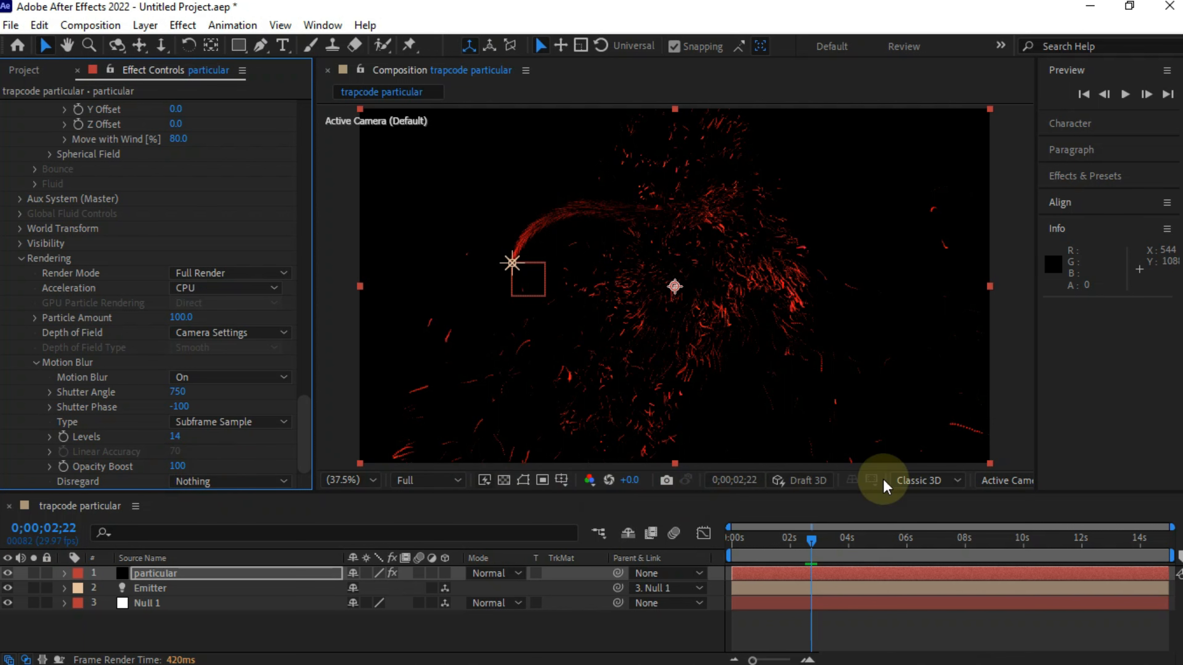
# Search the effects for "glow" and apply the Stylize Glow effect to the particular layer.
pyautogui.click(1065, 179)
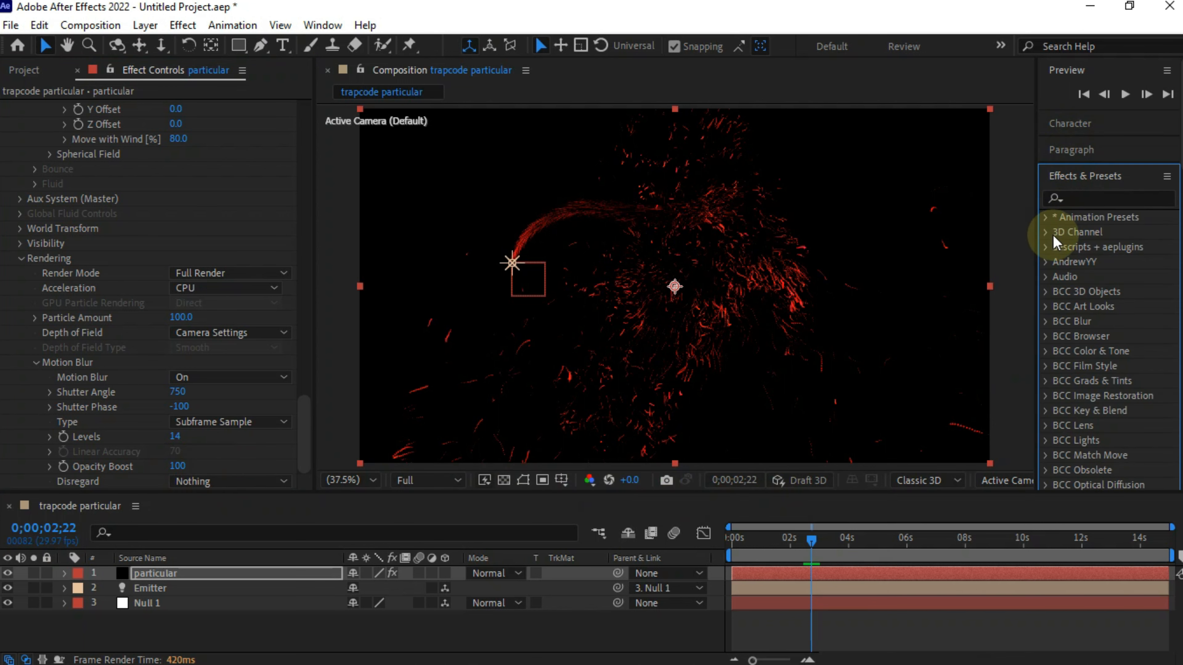
pyautogui.click(1080, 199)
pyautogui.write('g')
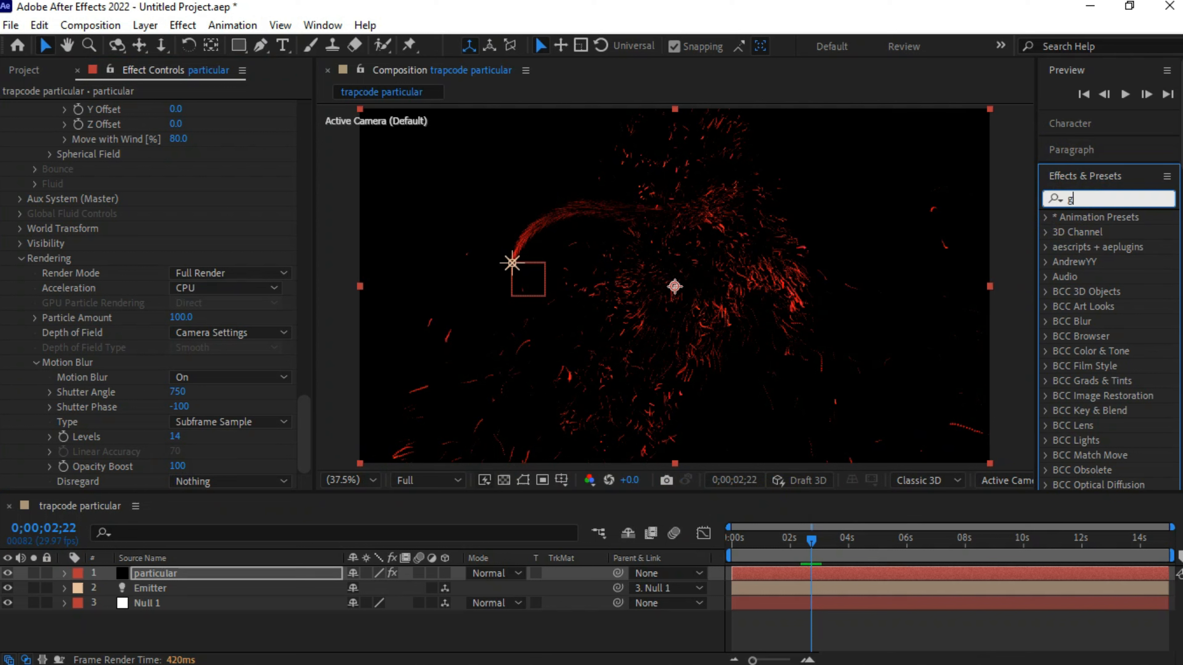
pyautogui.write('low')
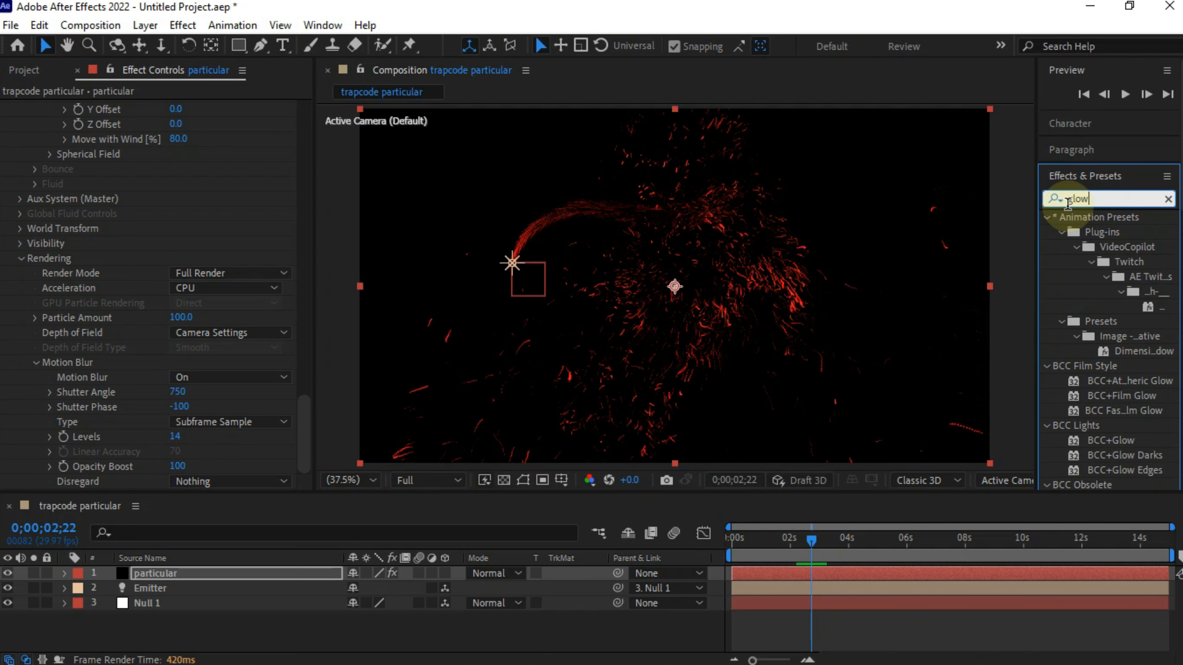
pyautogui.click(1048, 218)
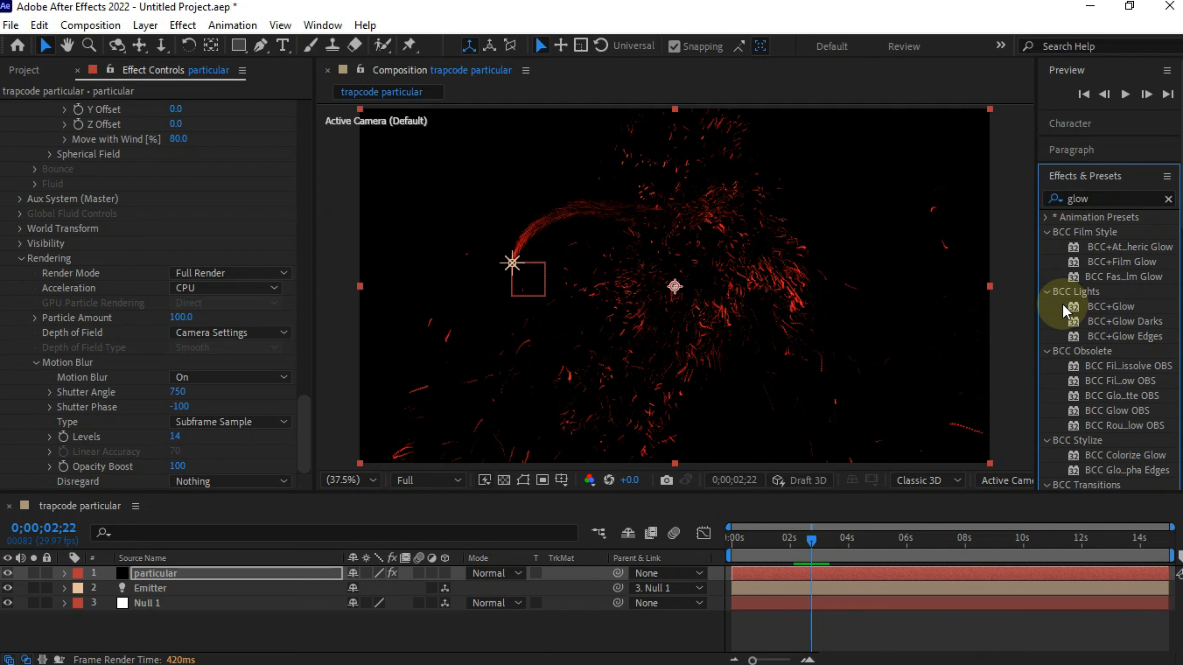
pyautogui.scroll(-5, 1066, 319)
pyautogui.scroll(-7, 1066, 319)
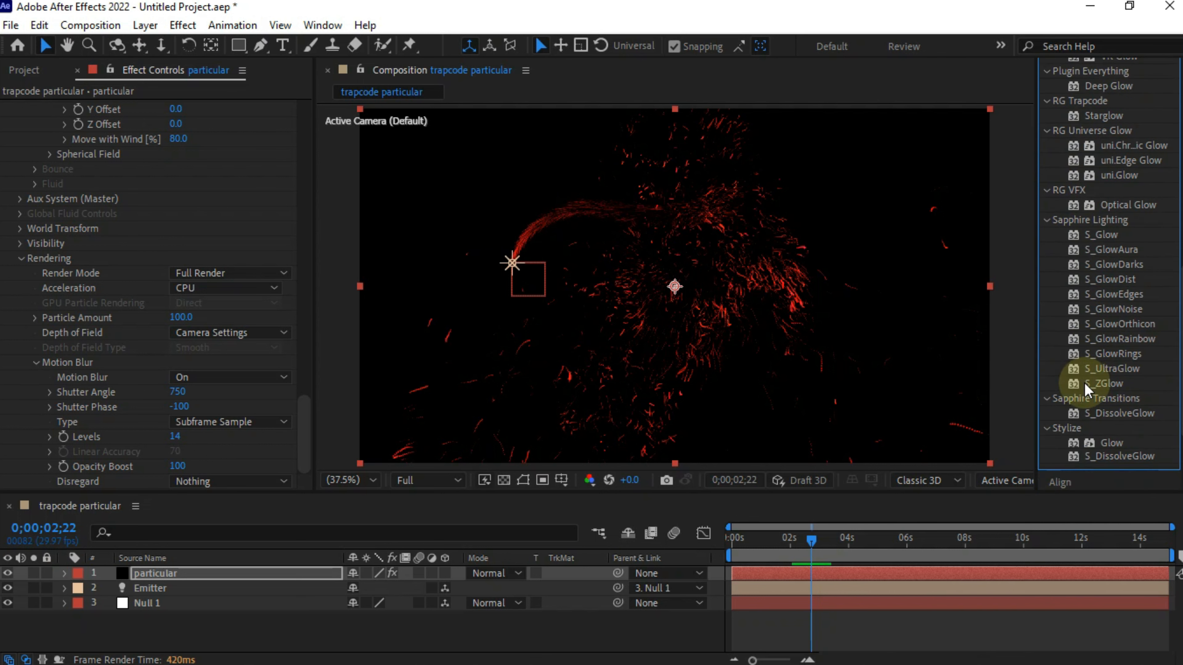
pyautogui.click(1110, 311)
pyautogui.moveTo(1110, 310); pyautogui.dragTo(171, 576)
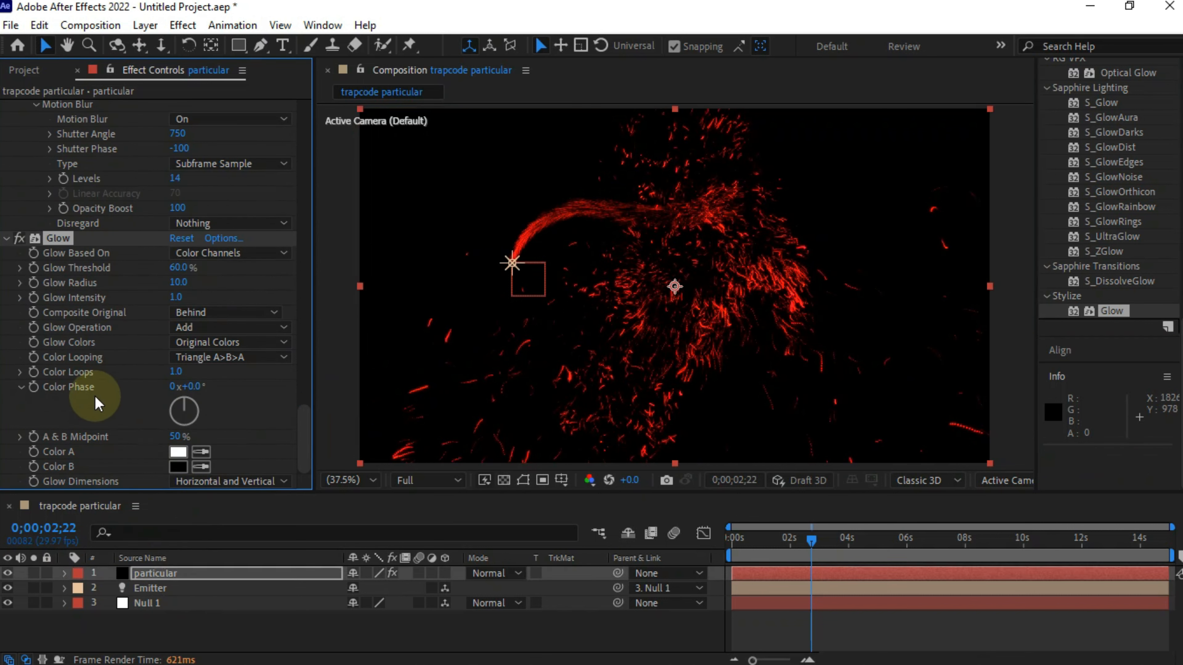
# Set the Glow effect's Threshold to 55%, Radius to 7 and Intensity to 0.5.
pyautogui.click(183, 267)
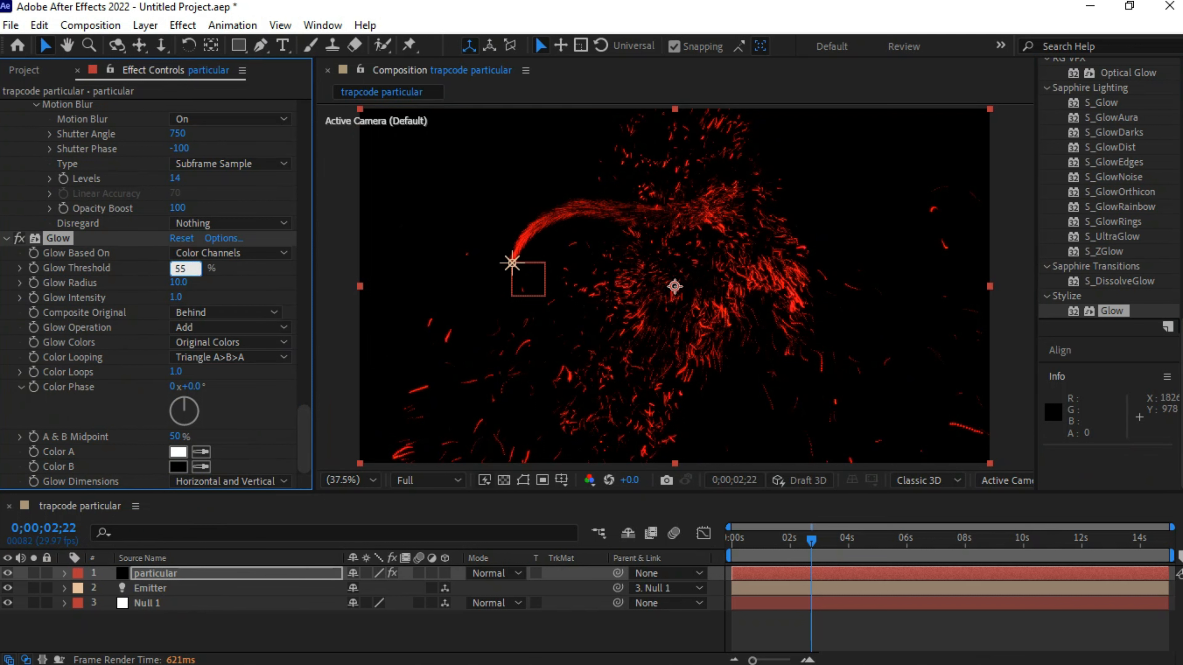
pyautogui.press('Tab')
pyautogui.write('7')
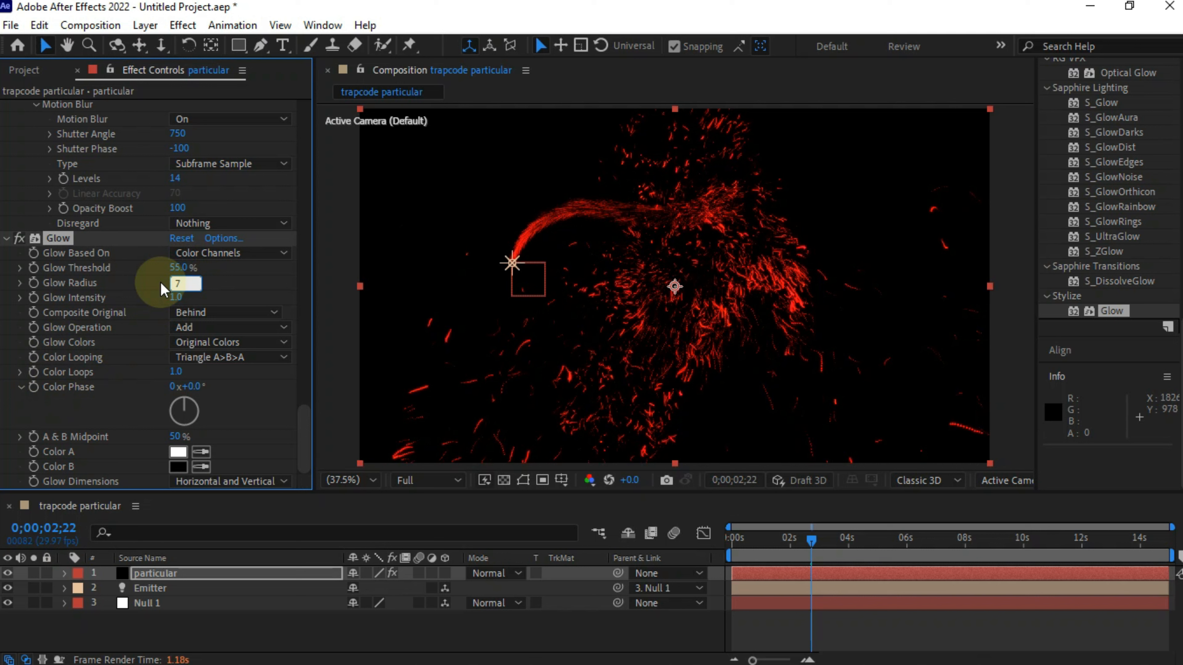
pyautogui.press('Tab')
pyautogui.write('.5')
pyautogui.click(161, 282)
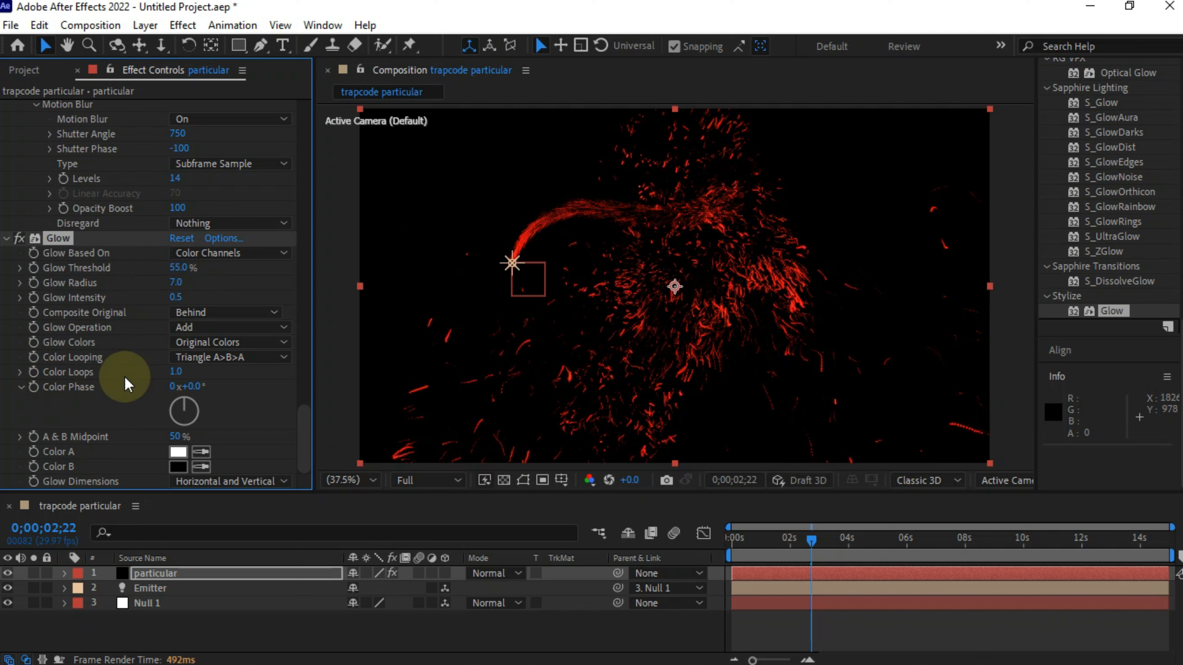
# Change the Particular particle Color to yellow-green C4FF36.
pyautogui.scroll(6, 104, 376)
pyautogui.scroll(10, 104, 376)
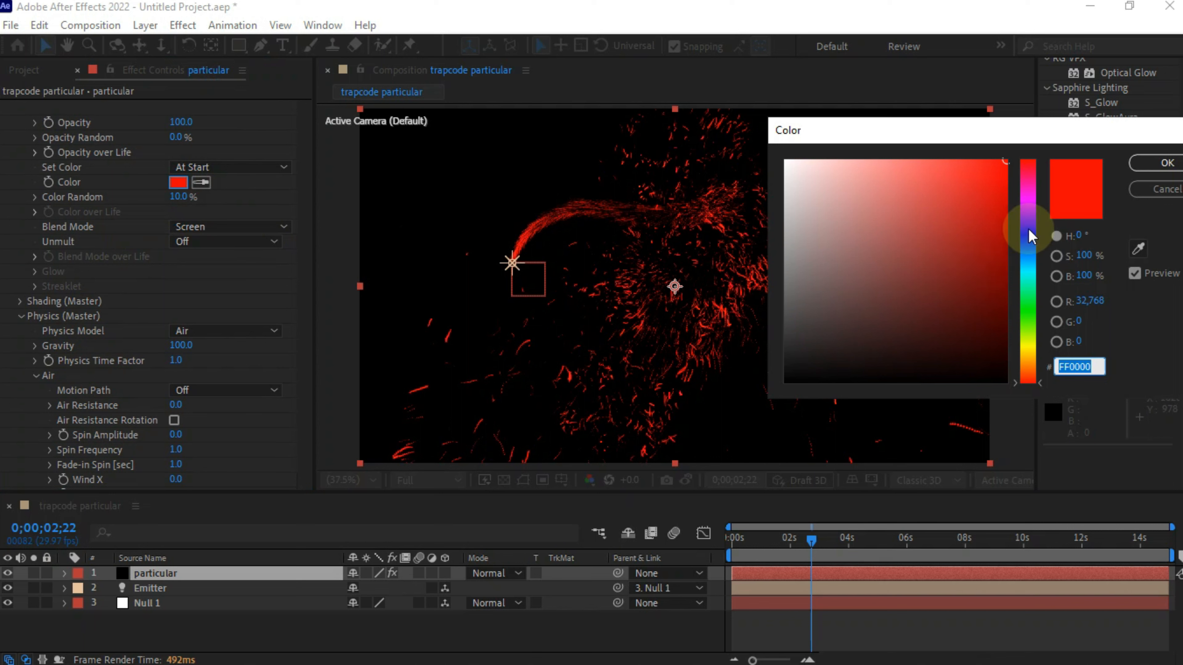
pyautogui.click(1029, 229)
pyautogui.moveTo(973, 171); pyautogui.dragTo(959, 157)
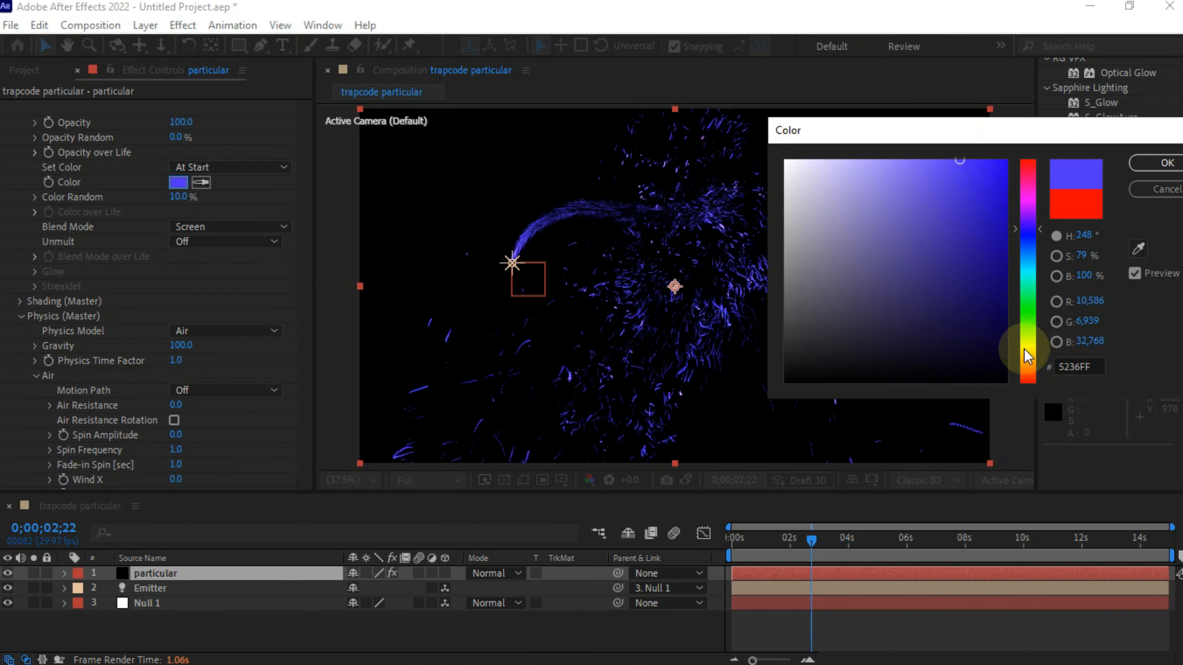
pyautogui.click(1028, 335)
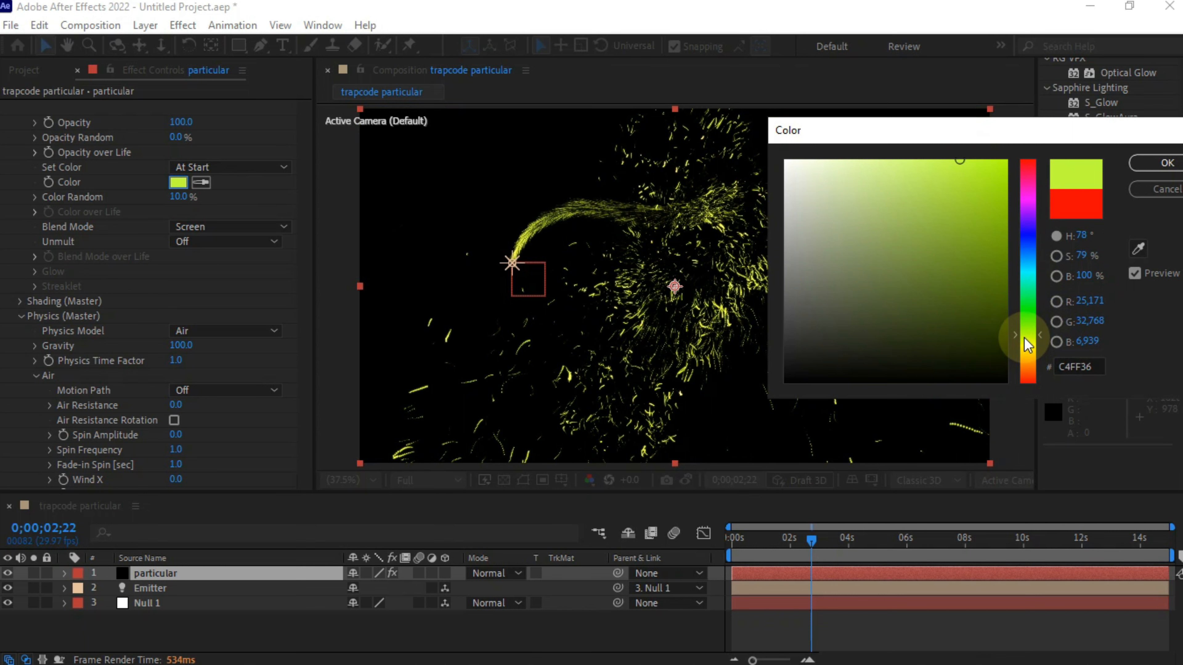
pyautogui.click(1155, 163)
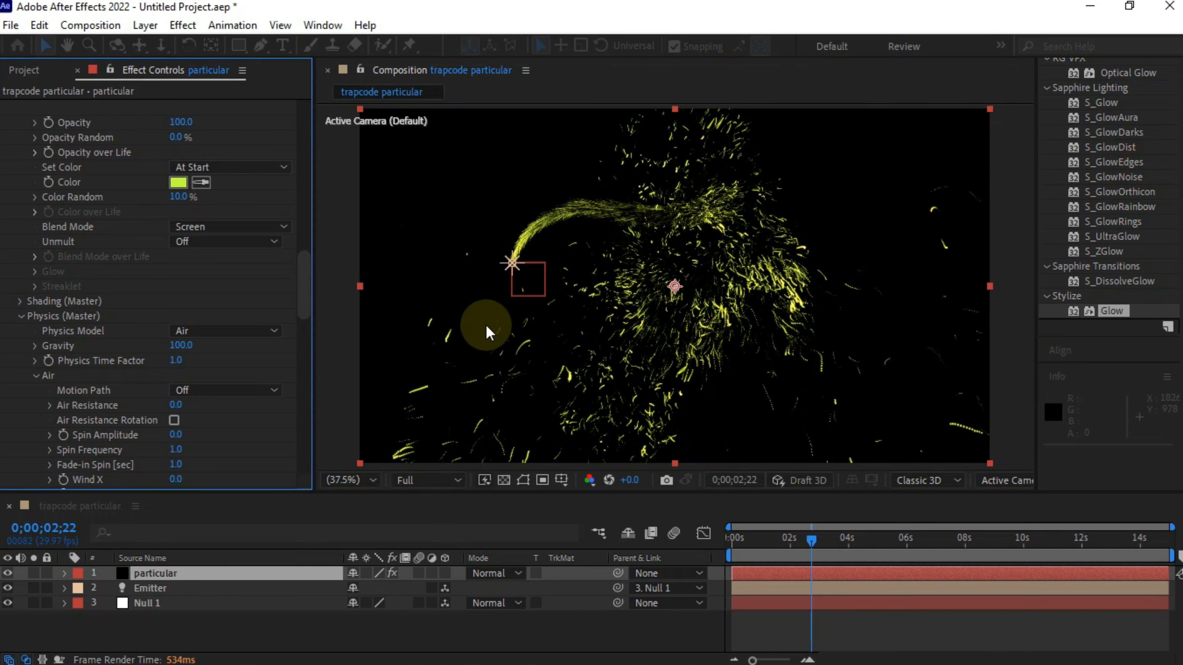
# Duplicate the particular layer.
pyautogui.click(156, 574)
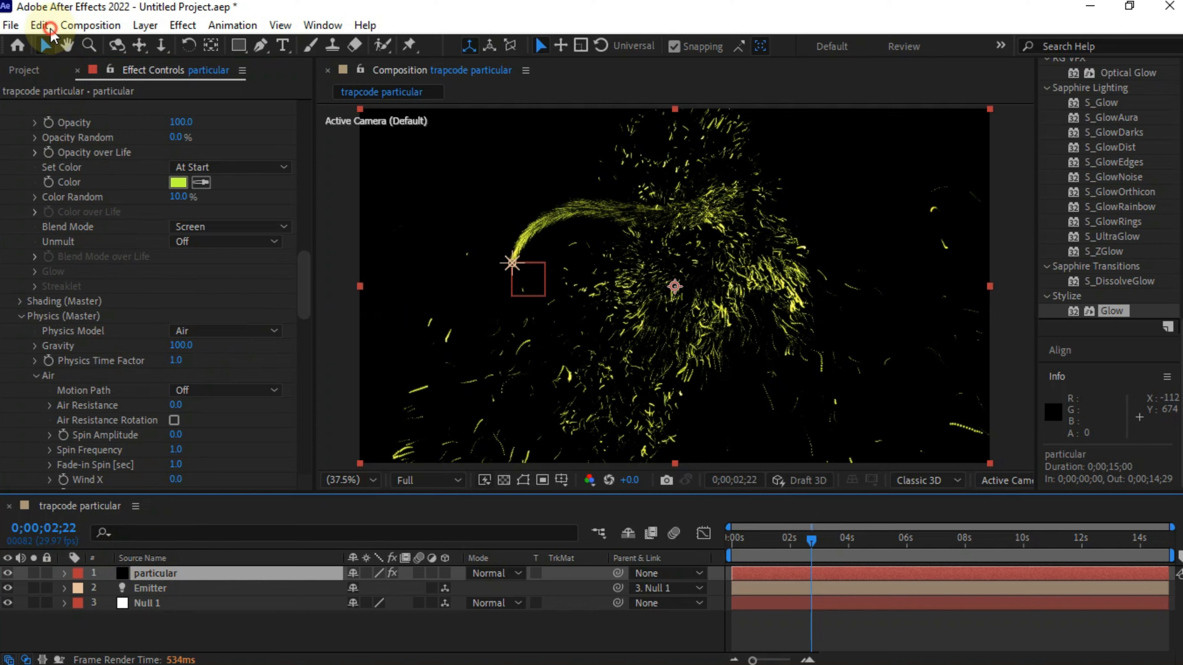
pyautogui.click(39, 25)
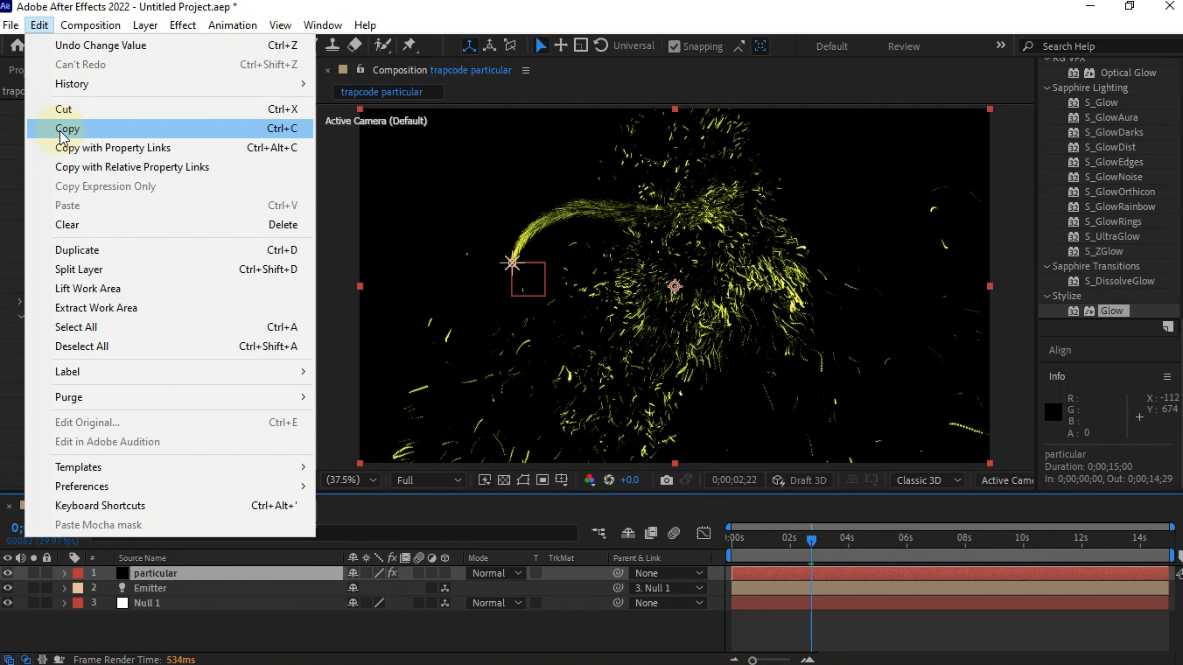
pyautogui.click(76, 250)
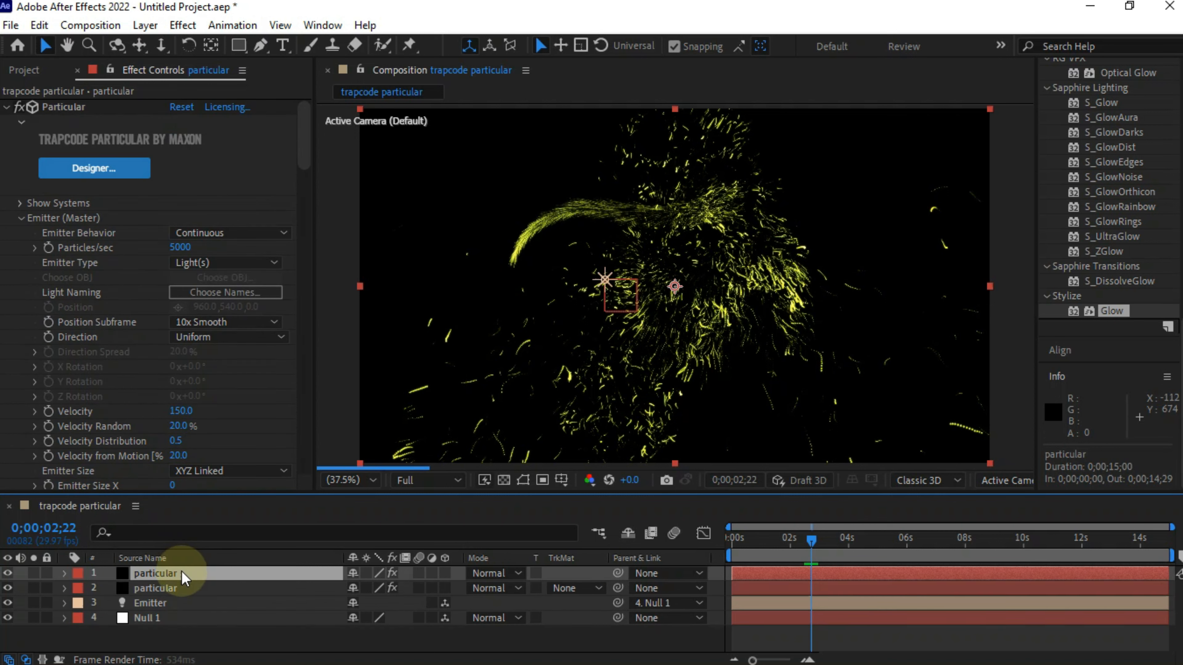
# Flip the duplicated particular layer horizontally to mirror the particle trail.
pyautogui.rightClick(181, 570)
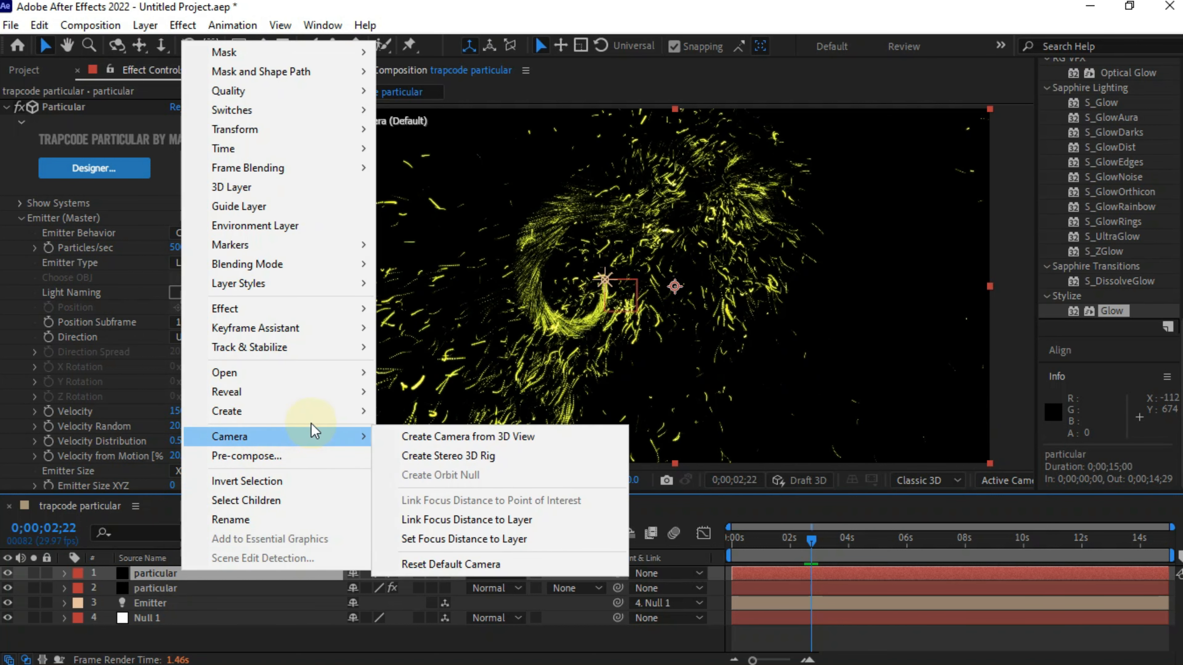
pyautogui.moveTo(350, 265)
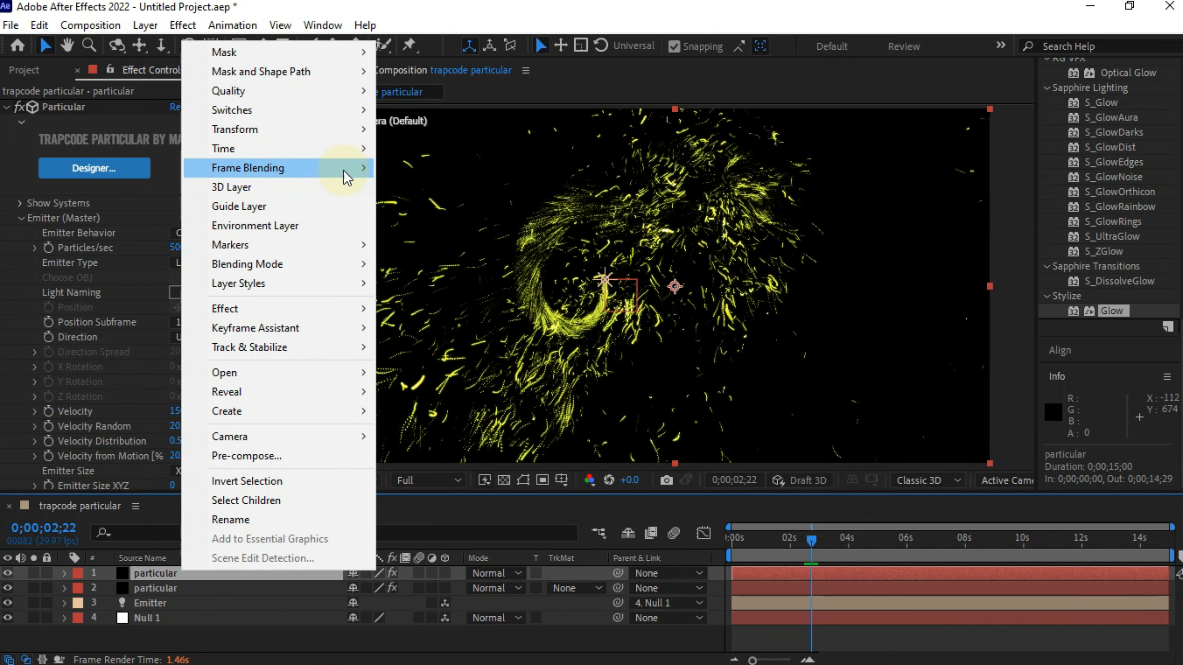
pyautogui.moveTo(343, 140)
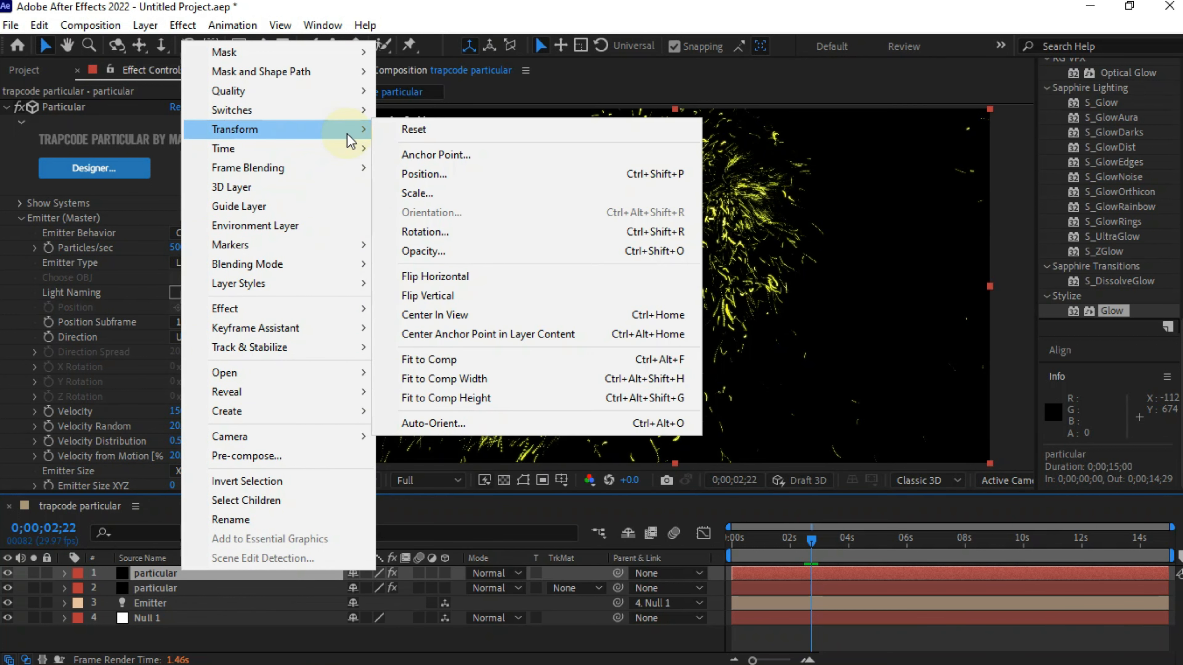
pyautogui.click(509, 281)
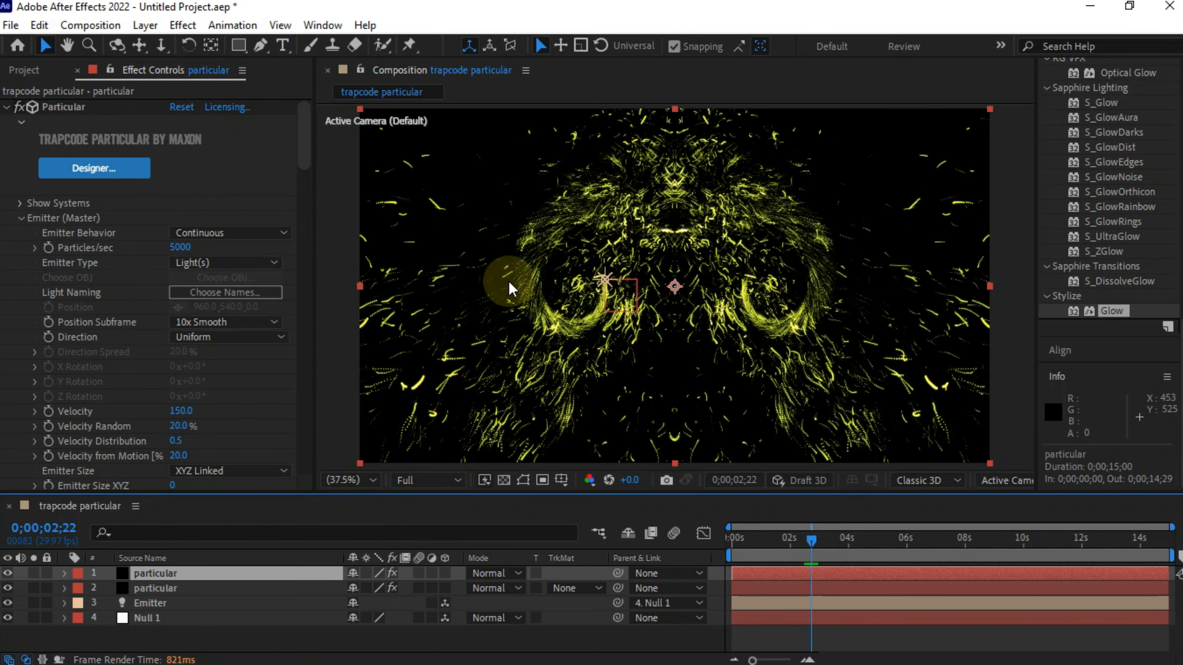
# Move the current time to 0;00;05;26 and flip the upper particular layer vertically.
pyautogui.click(901, 548)
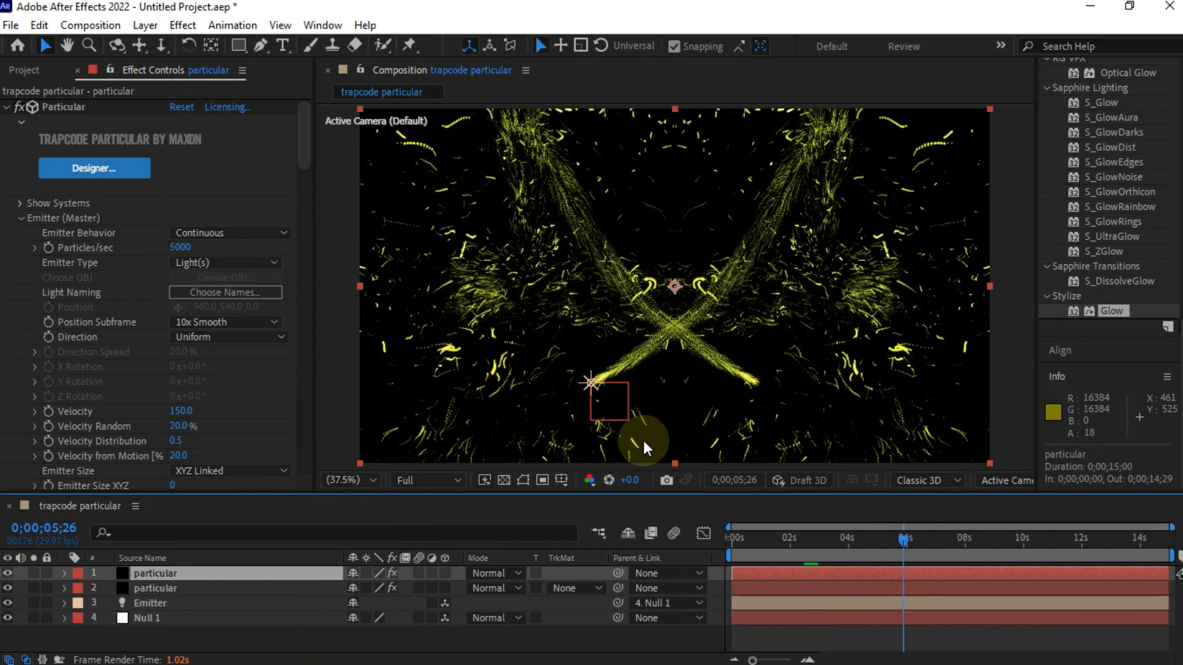
pyautogui.rightClick(219, 577)
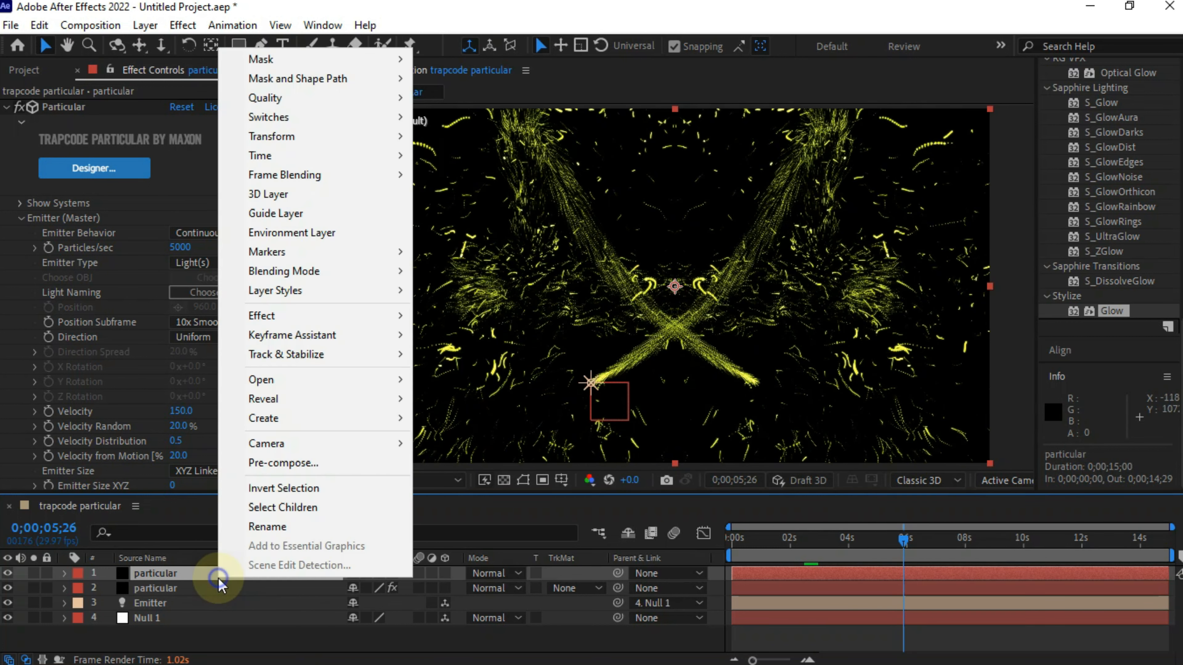
pyautogui.moveTo(350, 136)
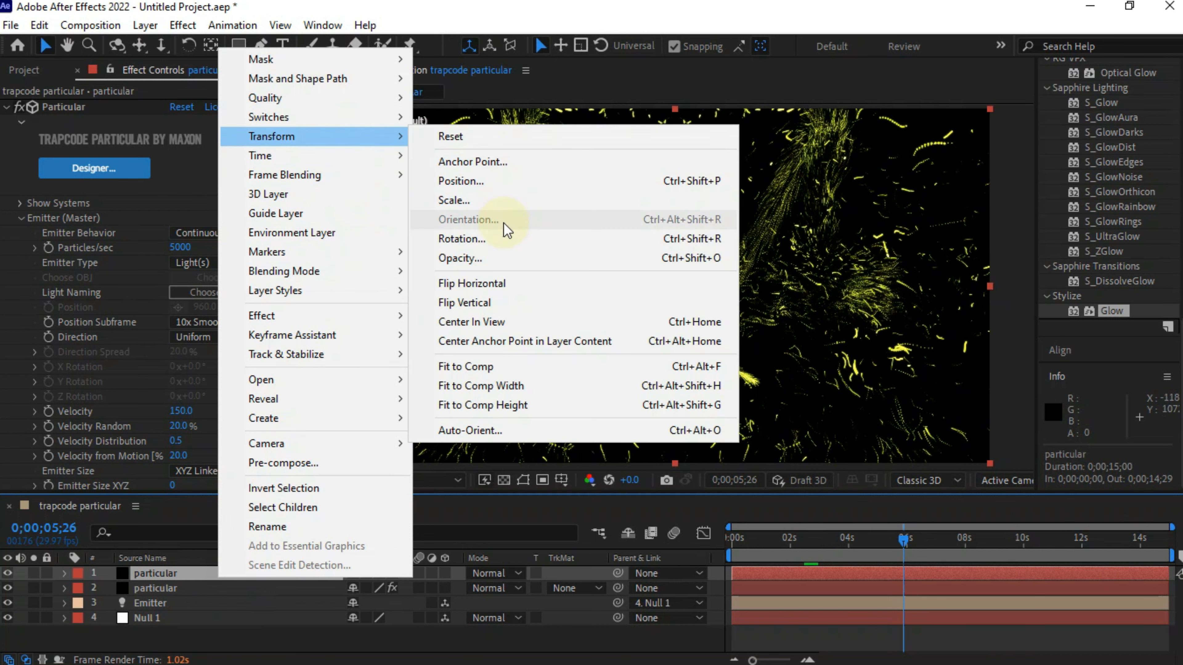
pyautogui.click(499, 303)
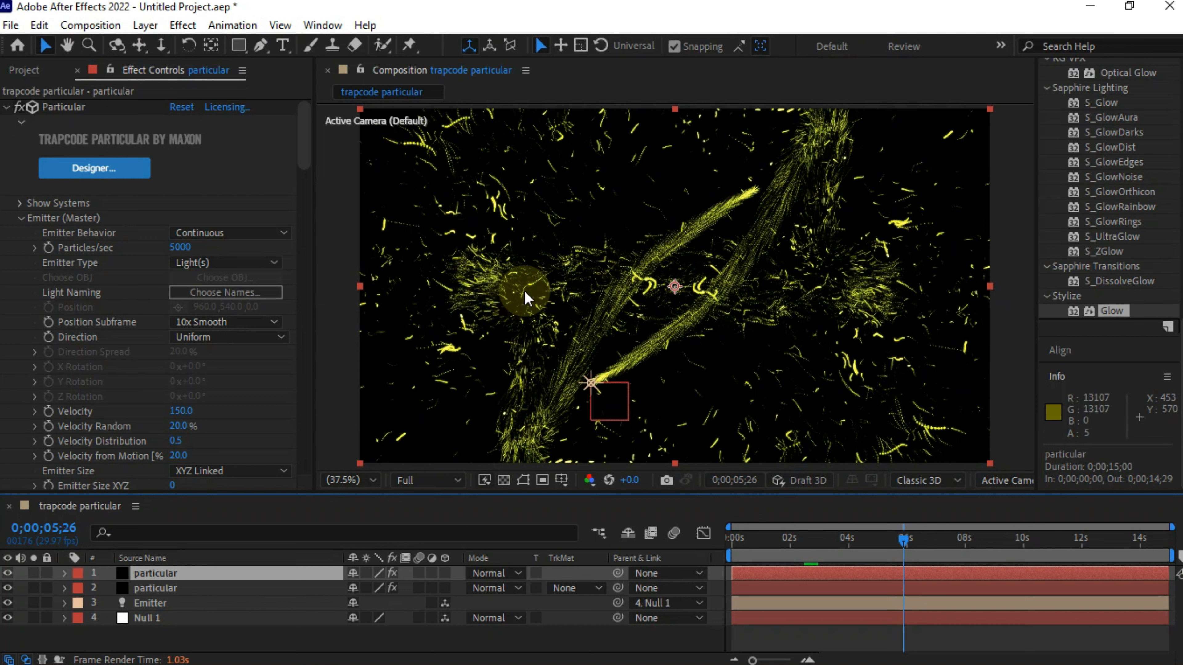
# Move the current time to 0;00;03;21 and set the duplicated layer's Particular particle Color to purple D236FF.
pyautogui.click(838, 545)
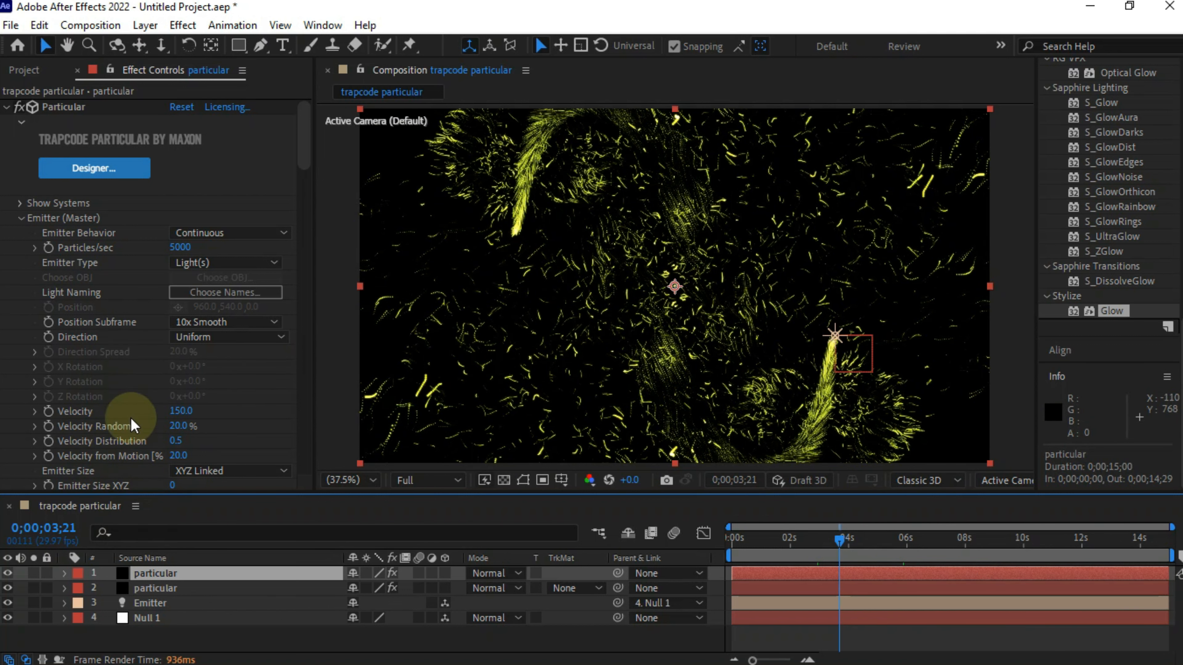
pyautogui.scroll(-15, 118, 369)
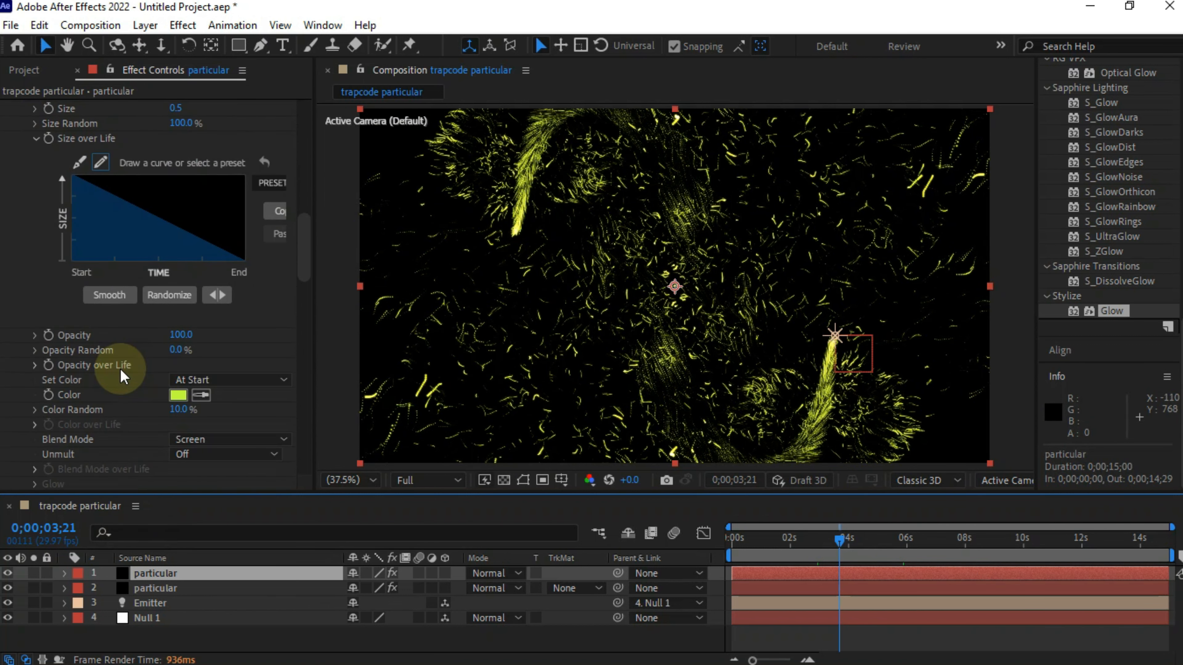
pyautogui.click(178, 395)
pyautogui.click(1024, 197)
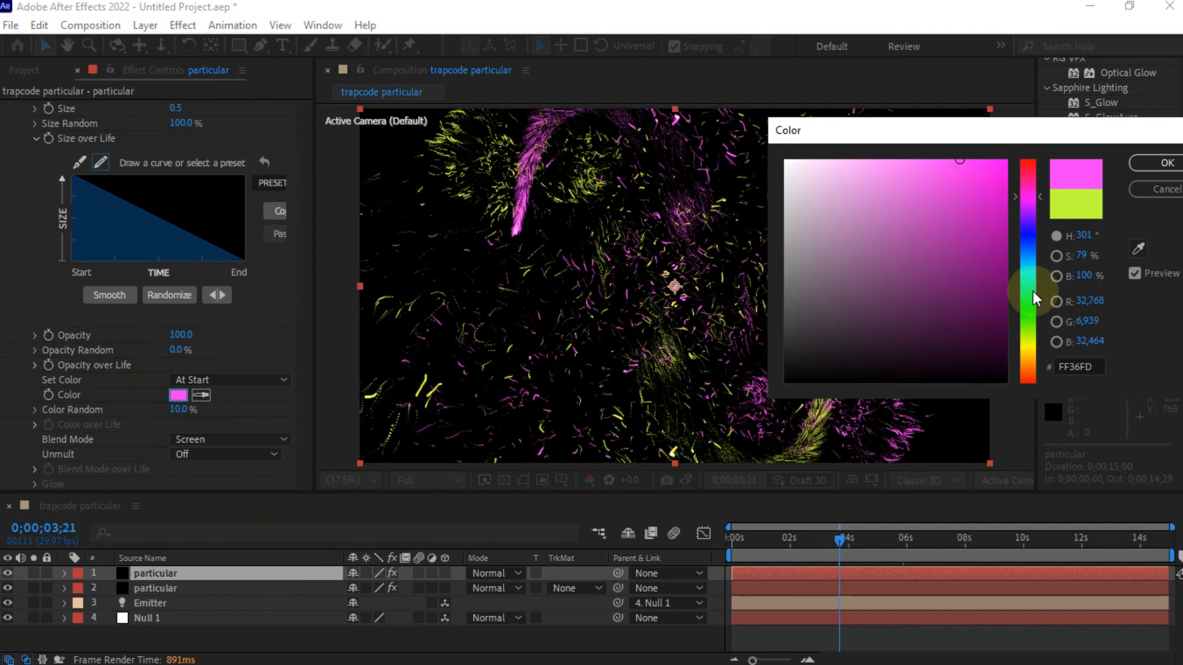
pyautogui.moveTo(1029, 317)
pyautogui.mouseDown()
pyautogui.moveTo(1038, 378)
pyautogui.moveTo(1029, 185)
pyautogui.mouseUp()
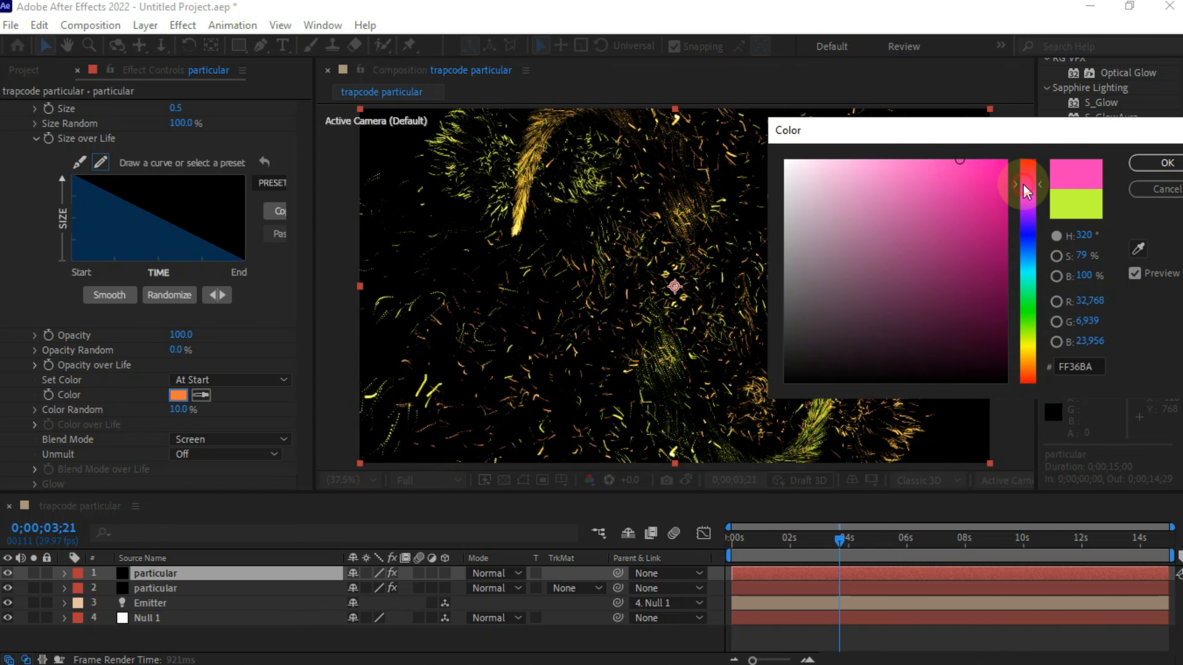
pyautogui.click(1031, 247)
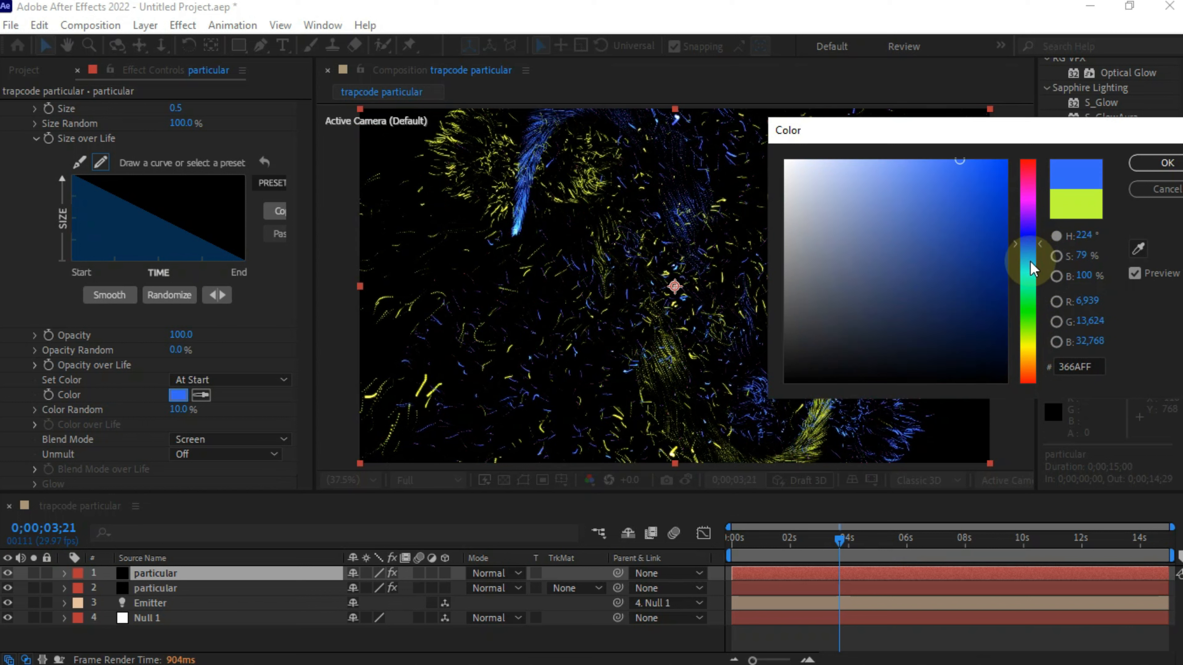
pyautogui.moveTo(1030, 268); pyautogui.dragTo(1033, 275)
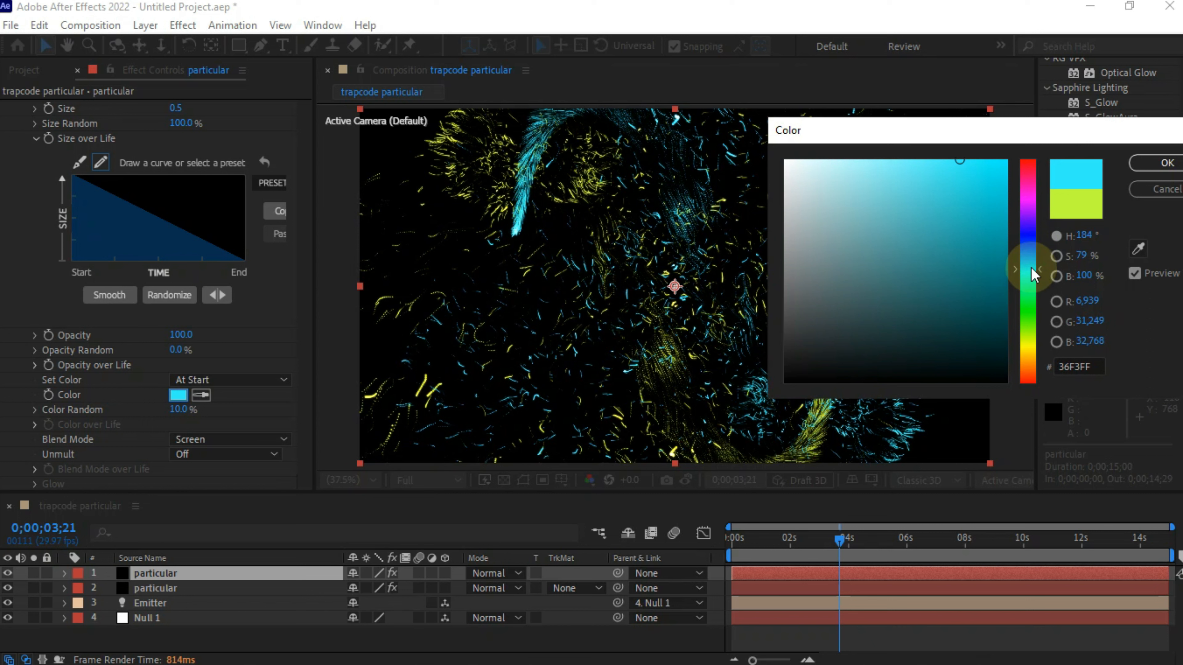
pyautogui.moveTo(1032, 276); pyautogui.dragTo(1031, 209)
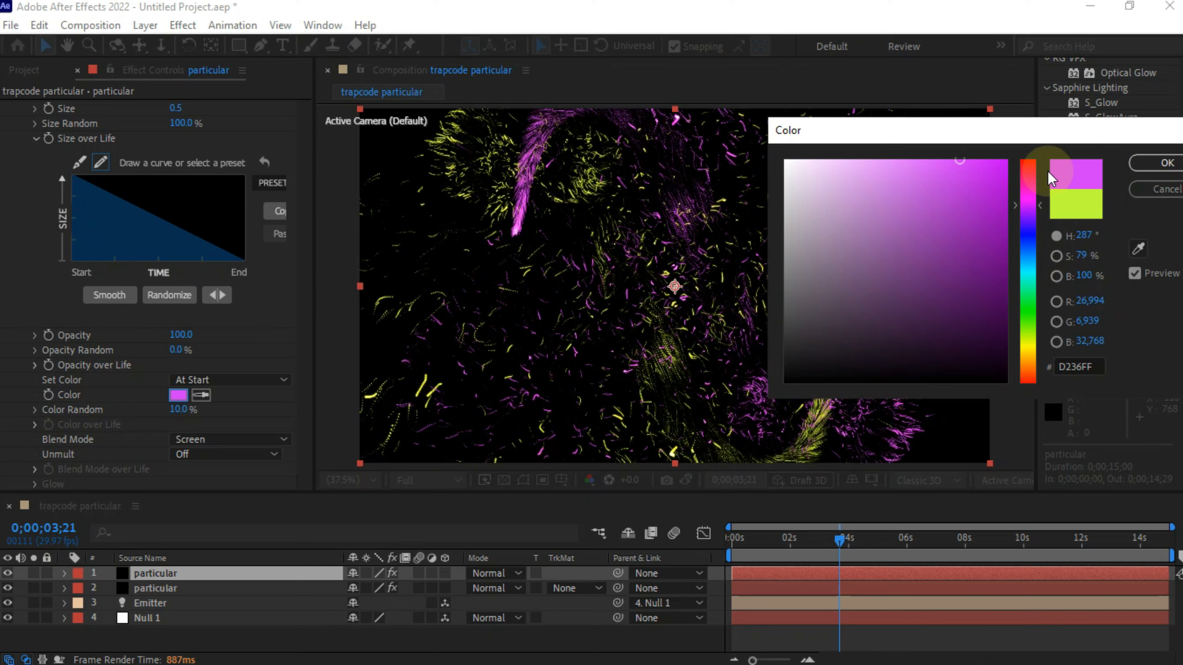
pyautogui.click(1162, 162)
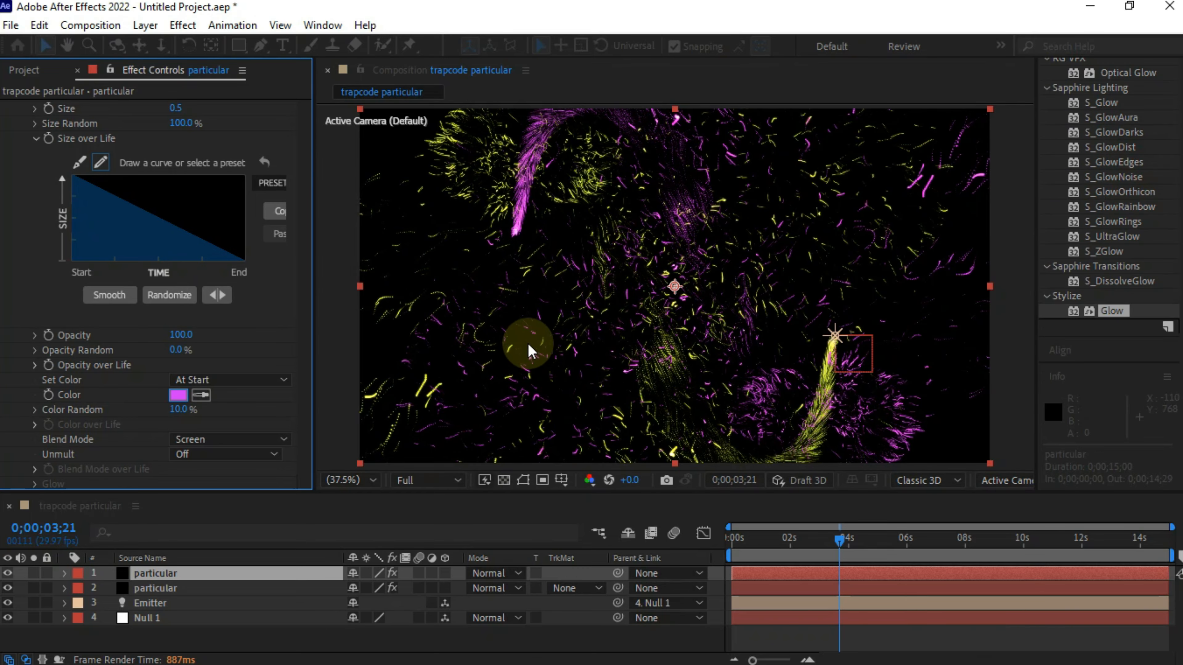